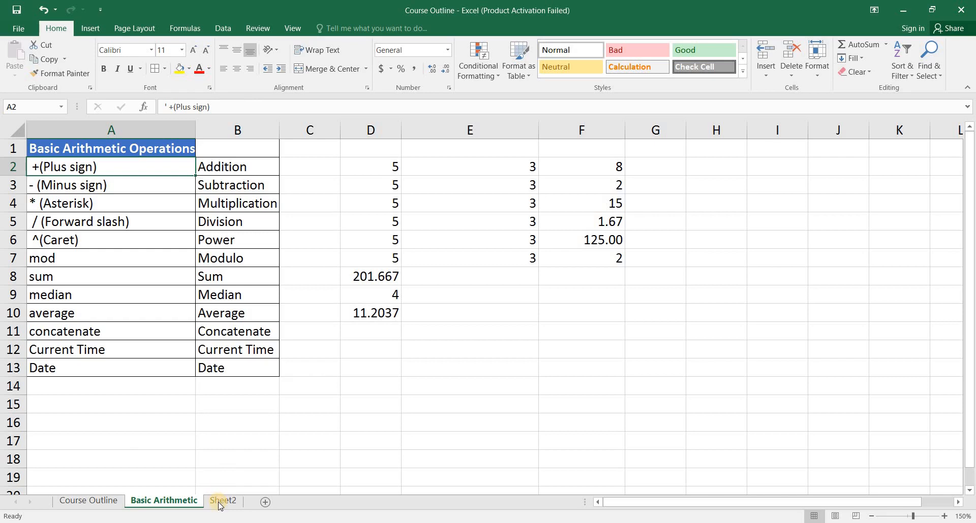
Switch to Sheet2 and highlight the state name column and the State column under the Concatenate heading.
{"action": "left_click", "coordinate": [222, 501]}
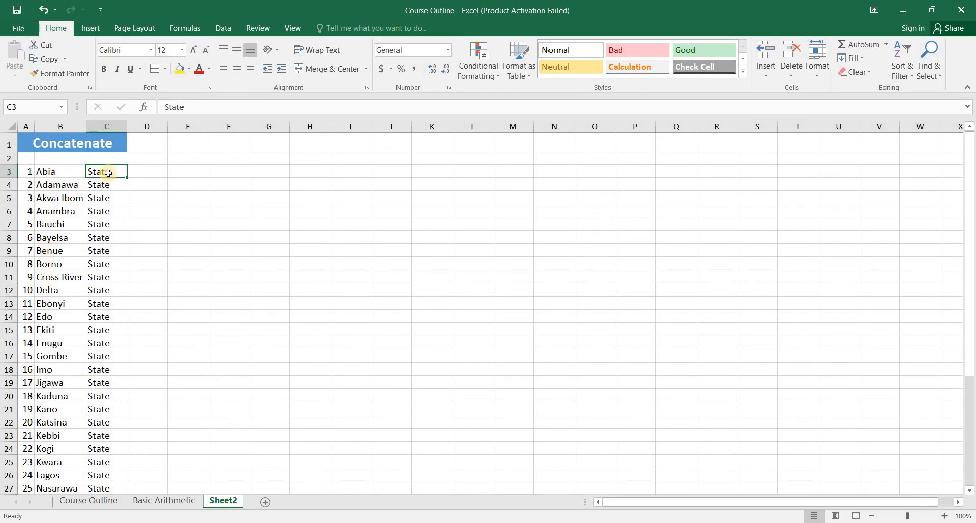
{"action": "left_click", "coordinate": [144, 171]}
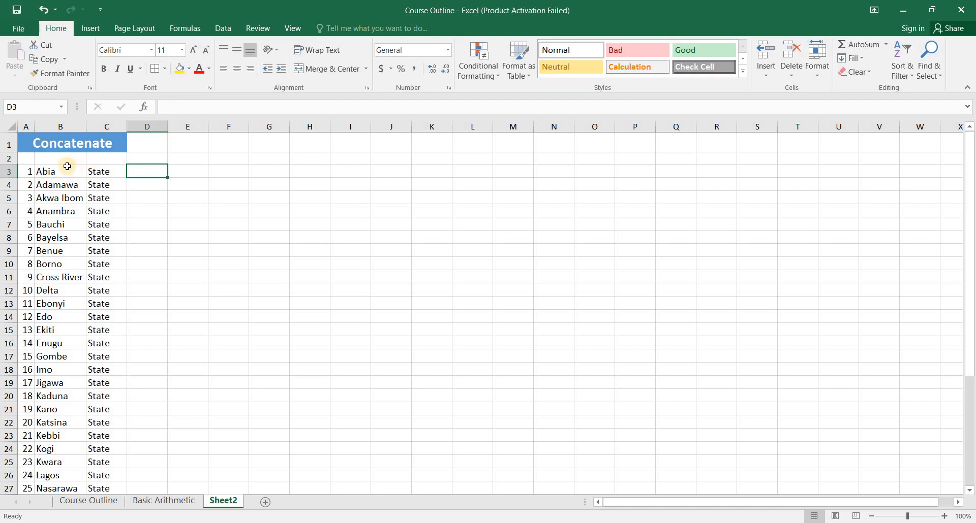
{"action": "left_click", "coordinate": [72, 121]}
{"action": "left_click", "coordinate": [105, 125]}
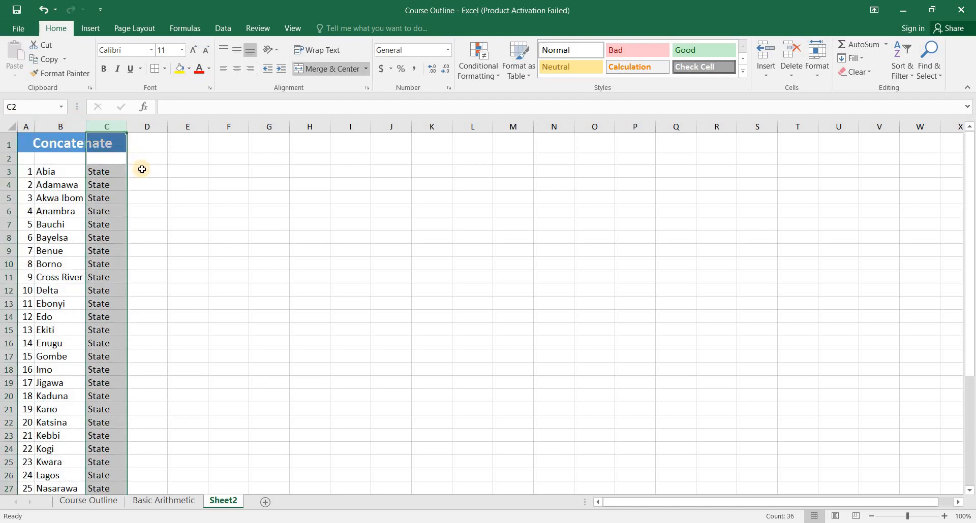
Enter the plain text Abia State in cell D3 beside the first state row.
{"action": "left_click", "coordinate": [145, 174]}
{"action": "type", "text": "A"}
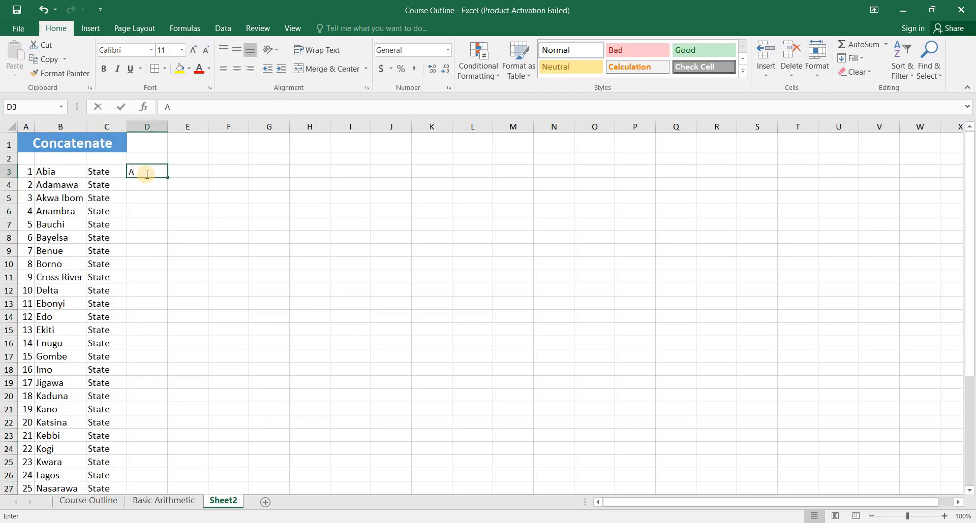
{"action": "type", "text": "bia State"}
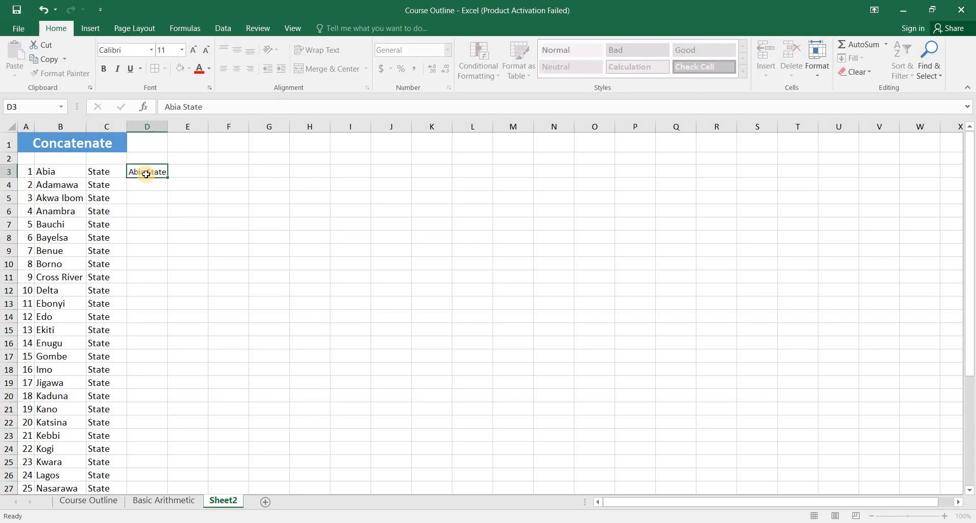
{"action": "key", "text": "Return"}
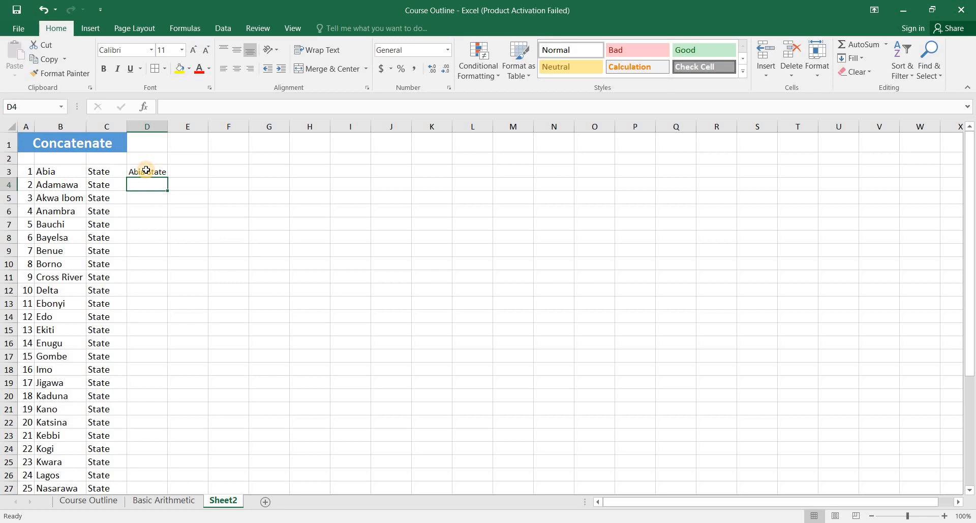
{"action": "left_click", "coordinate": [146, 170]}
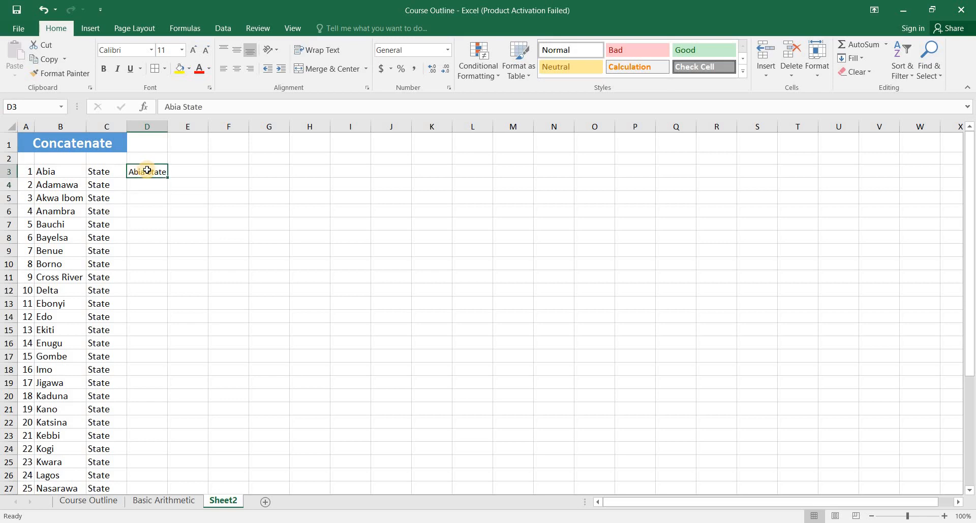
{"action": "double_click", "coordinate": [146, 171]}
{"action": "key", "text": "Return"}
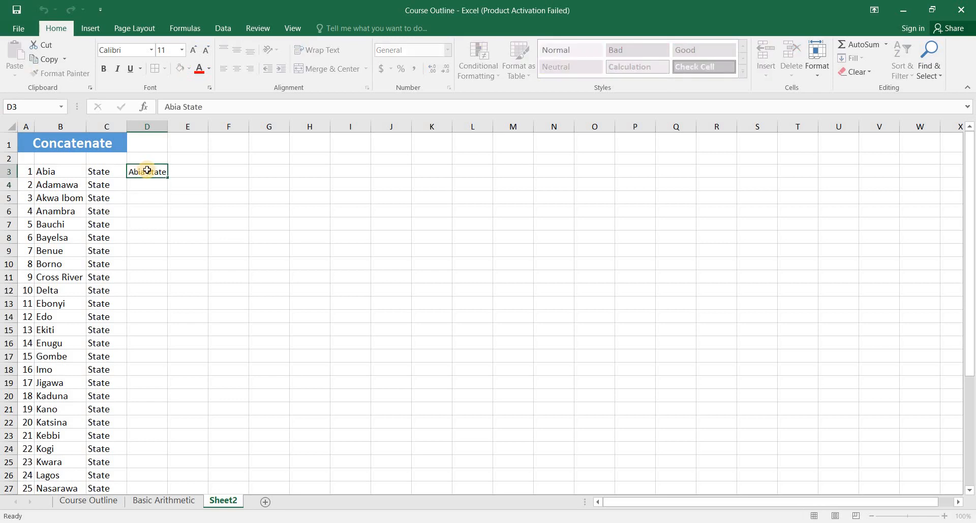
Replace the content of D3 with the formula =CONCATENATE(B3,C3) to join the state name and the word State.
{"action": "left_click", "coordinate": [147, 171]}
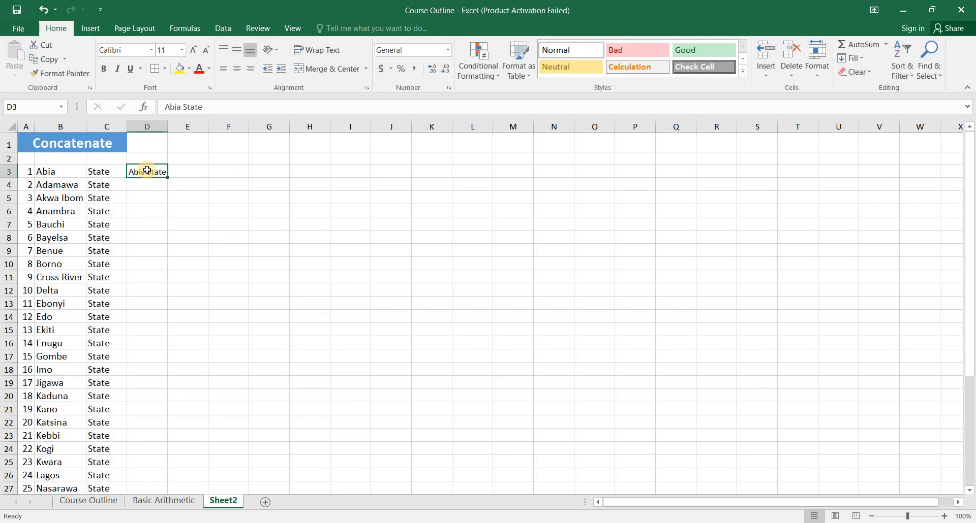
{"action": "type", "text": "="}
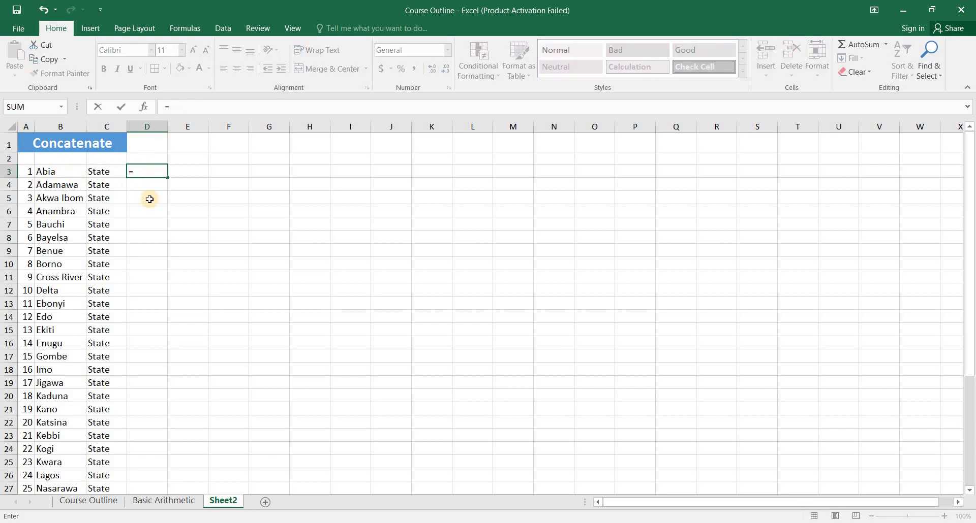
{"action": "type", "text": "CON"}
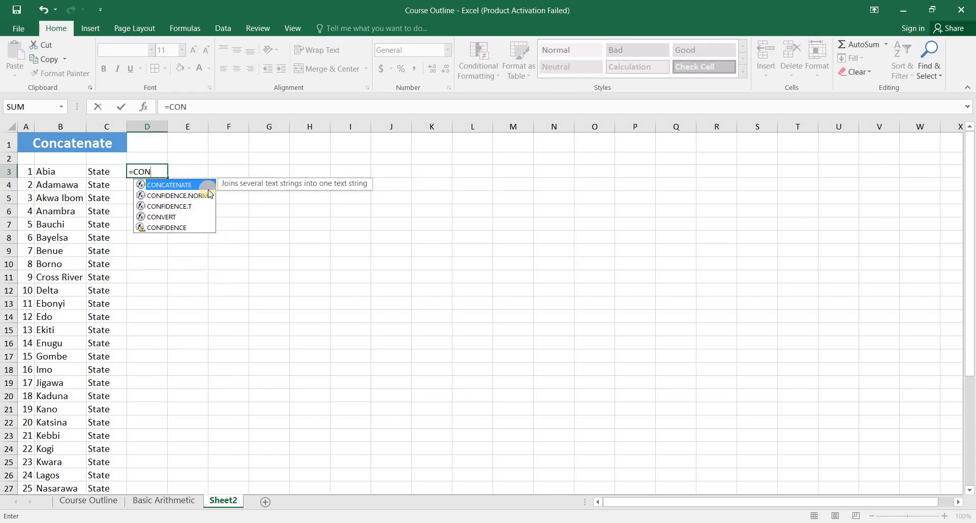
{"action": "left_click", "coordinate": [168, 187]}
{"action": "double_click", "coordinate": [168, 186]}
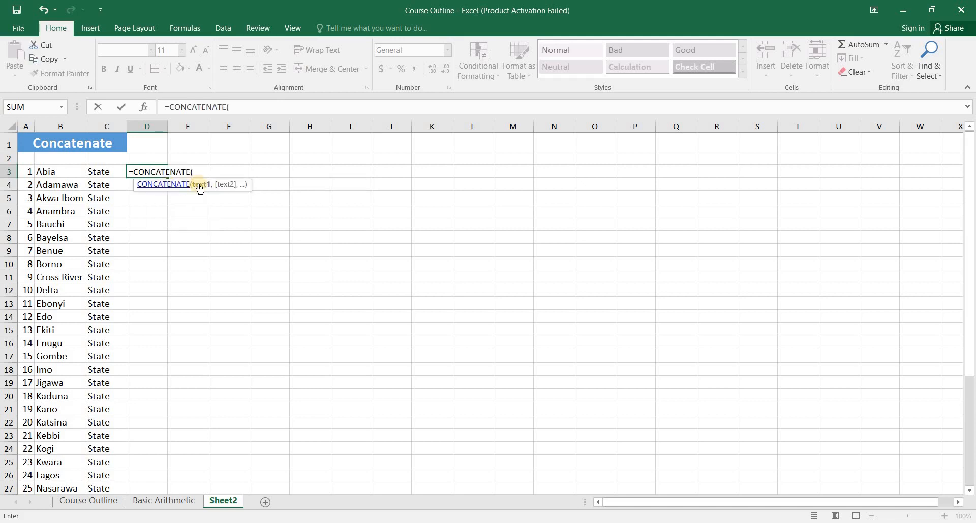
{"action": "left_click", "coordinate": [55, 172]}
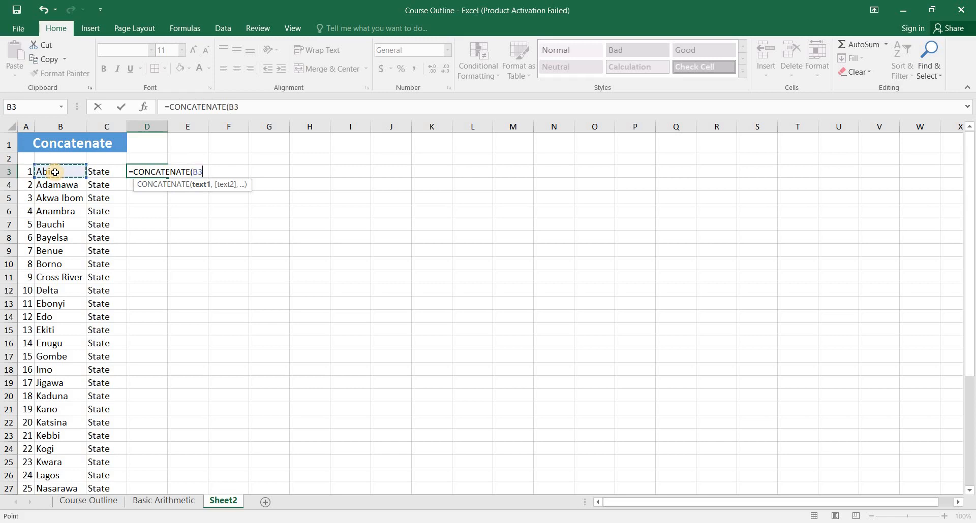
{"action": "type", "text": ","}
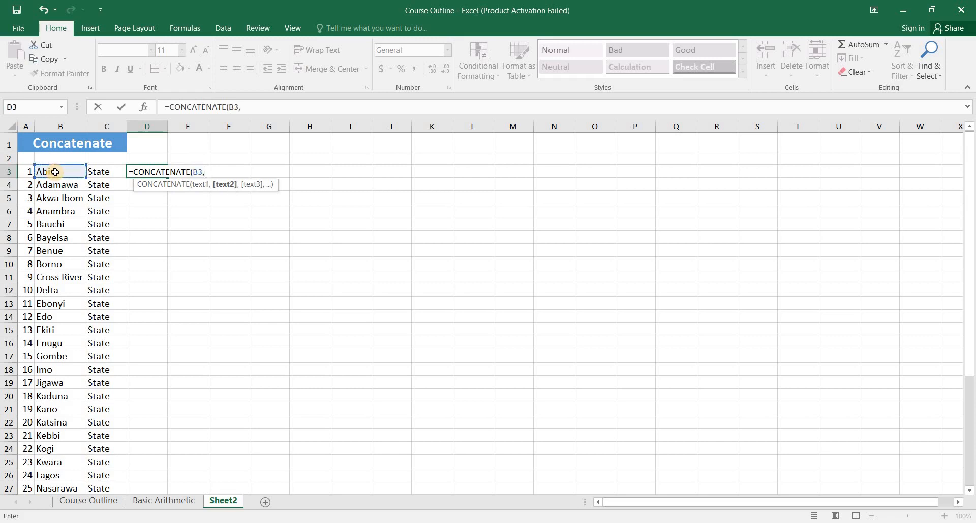
{"action": "left_click", "coordinate": [105, 172]}
{"action": "type", "text": ")"}
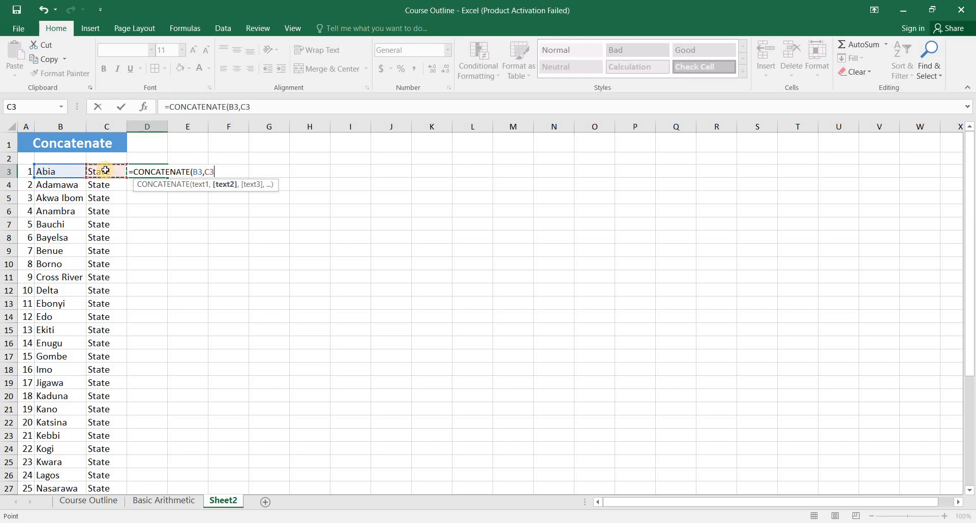
{"action": "key", "text": "Return"}
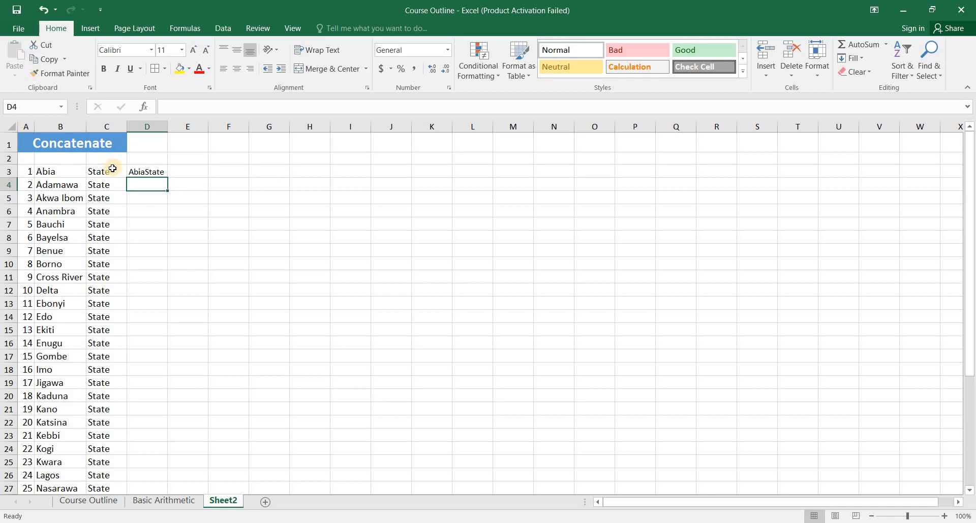
Edit the D3 formula to =CONCATENATE(B3, " ", C3) so a space separates the two texts.
{"action": "double_click", "coordinate": [145, 174]}
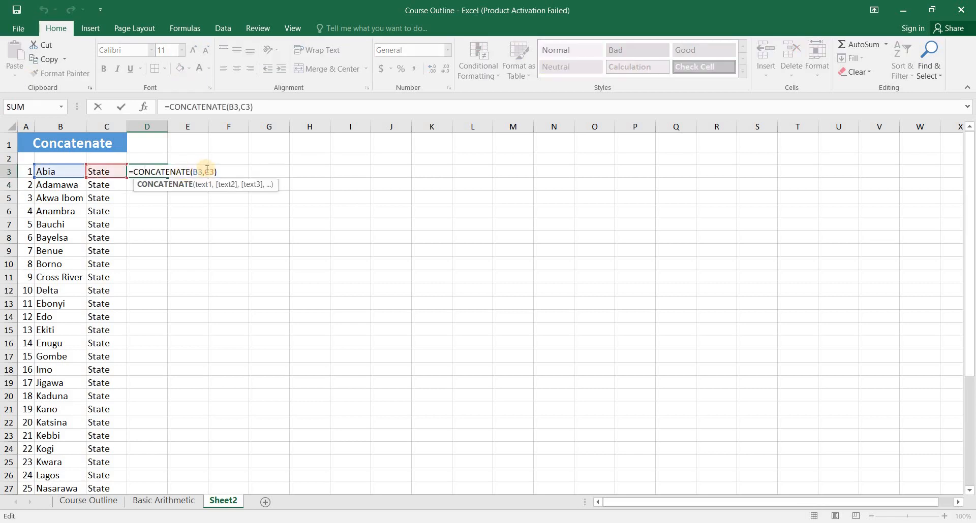
{"action": "left_click", "coordinate": [204, 172]}
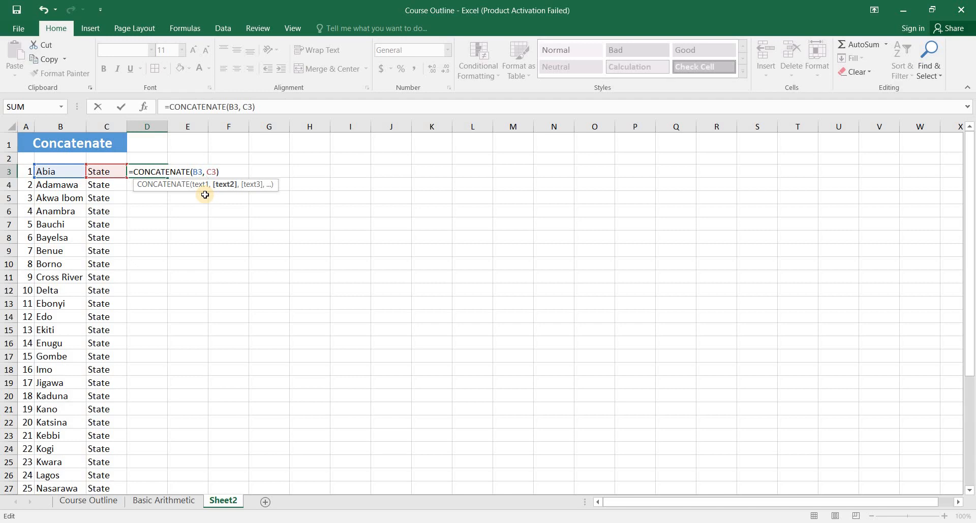
{"action": "type", "text": "\""}
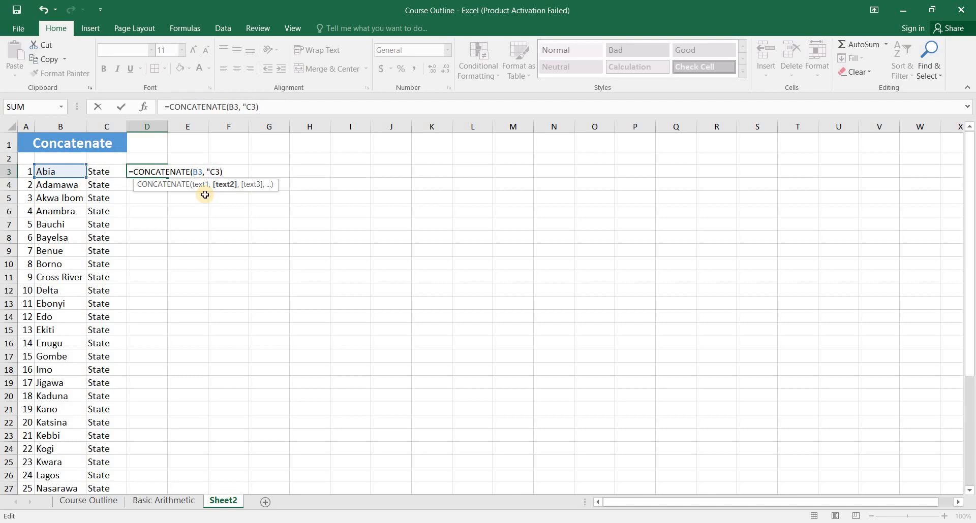
{"action": "type", "text": " \","}
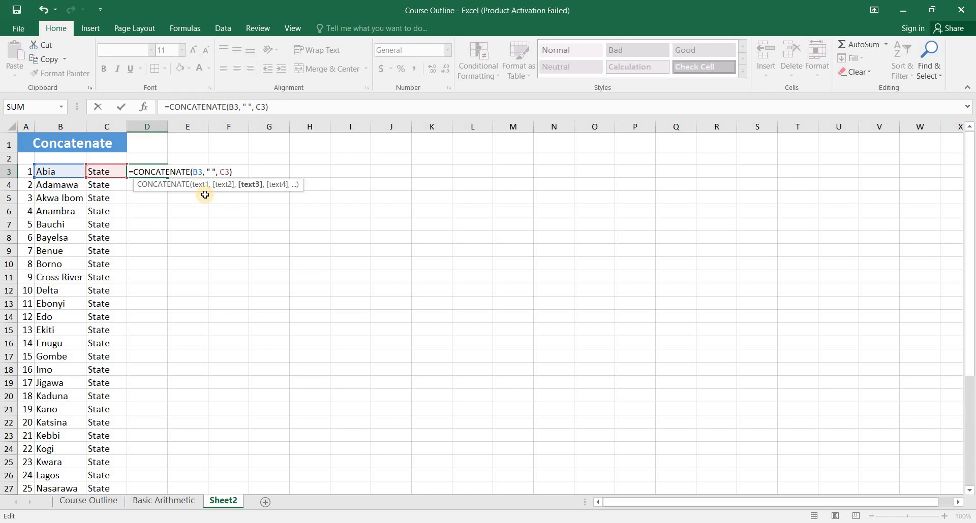
{"action": "key", "text": "Return"}
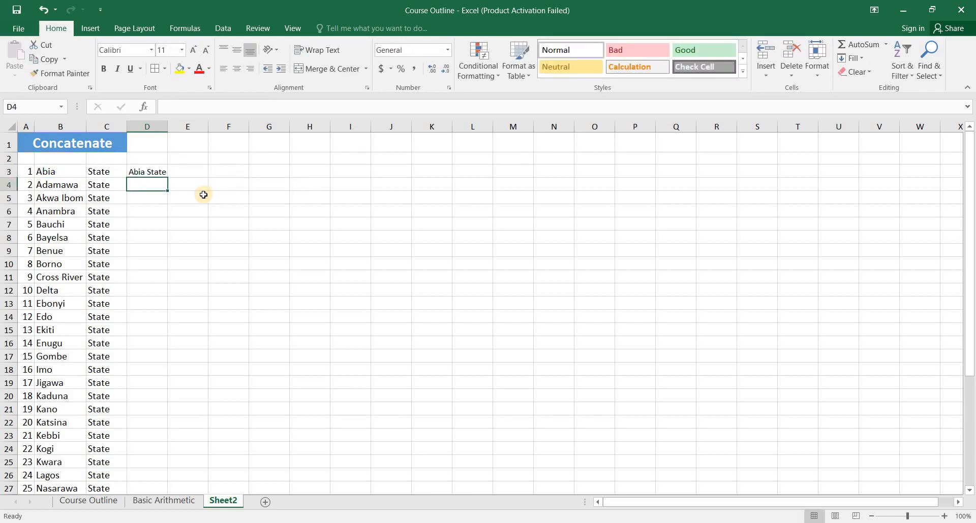
Fill the D3 formula down to D38 and widen column D to fit the full state names.
{"action": "left_click", "coordinate": [152, 173]}
{"action": "left_click_drag", "start_coordinate": [168, 178], "coordinate": [161, 475]}
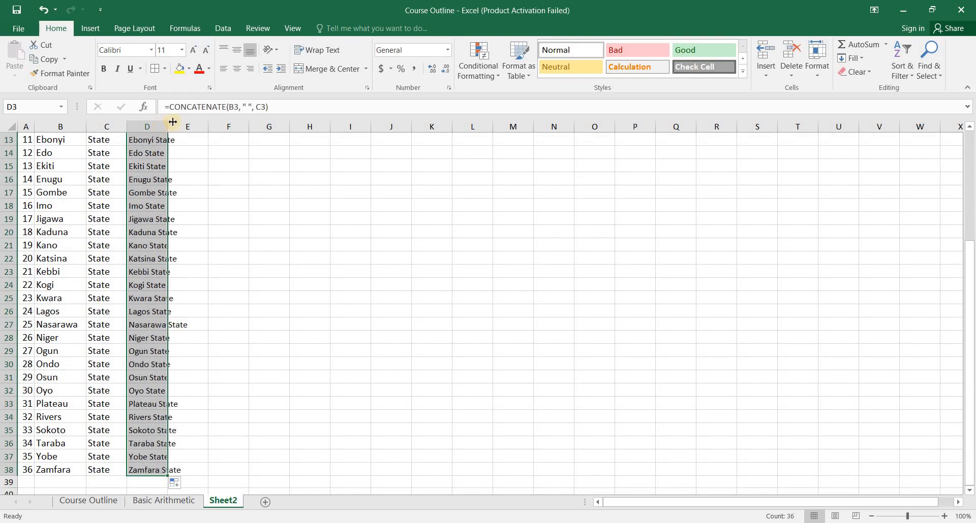
{"action": "left_click_drag", "start_coordinate": [171, 124], "coordinate": [195, 124]}
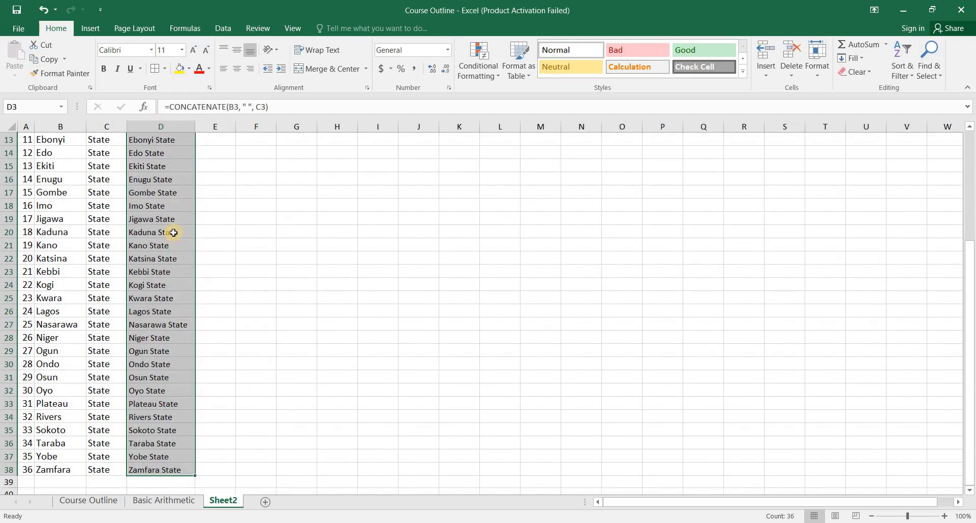
{"action": "scroll", "coordinate": [191, 224], "scroll_direction": "up", "scroll_amount": 4}
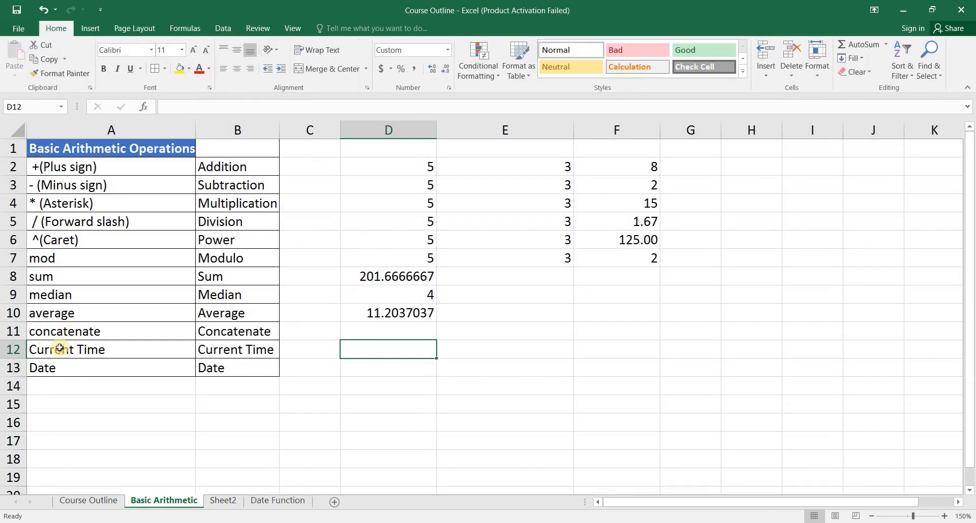
On the Date Function sheet, enter the formula =NOW() in cell B3 beside Current Time.
{"action": "left_click", "coordinate": [60, 349]}
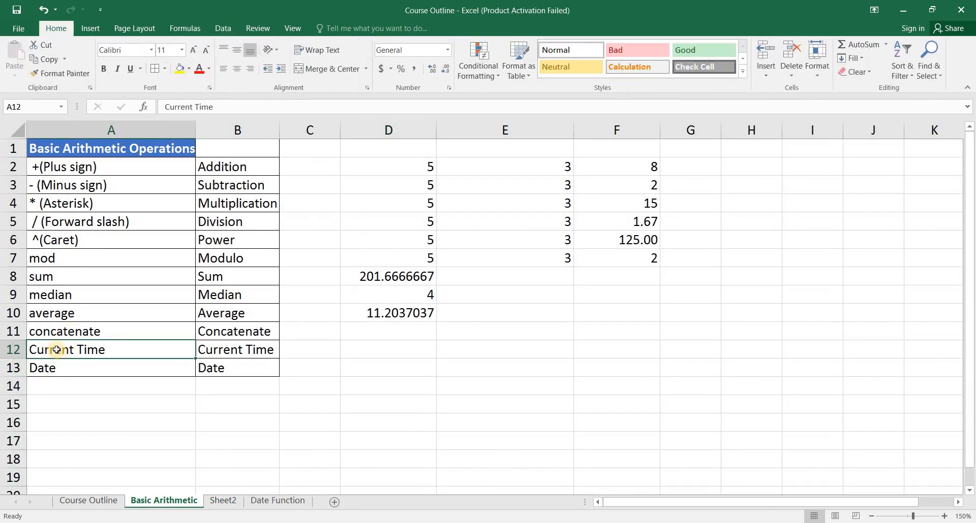
{"action": "left_click", "coordinate": [269, 504]}
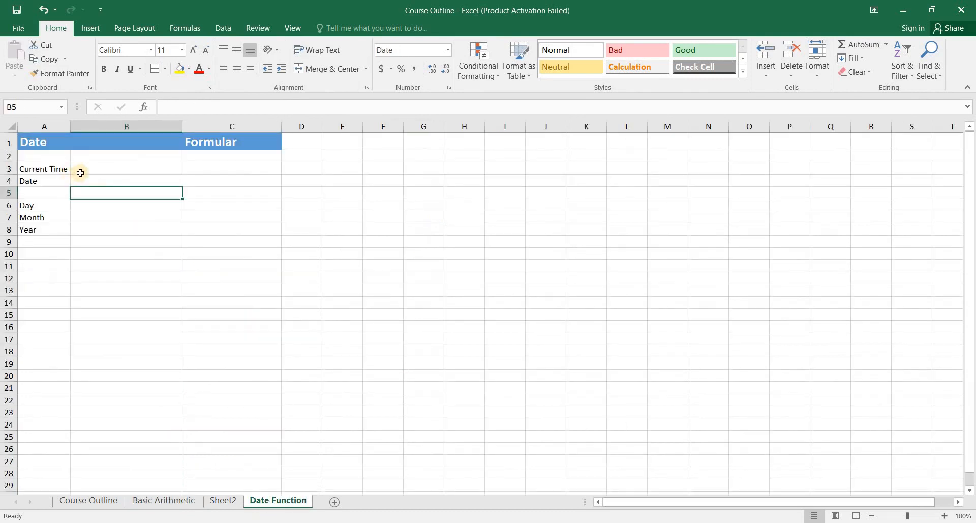
{"action": "left_click", "coordinate": [82, 171]}
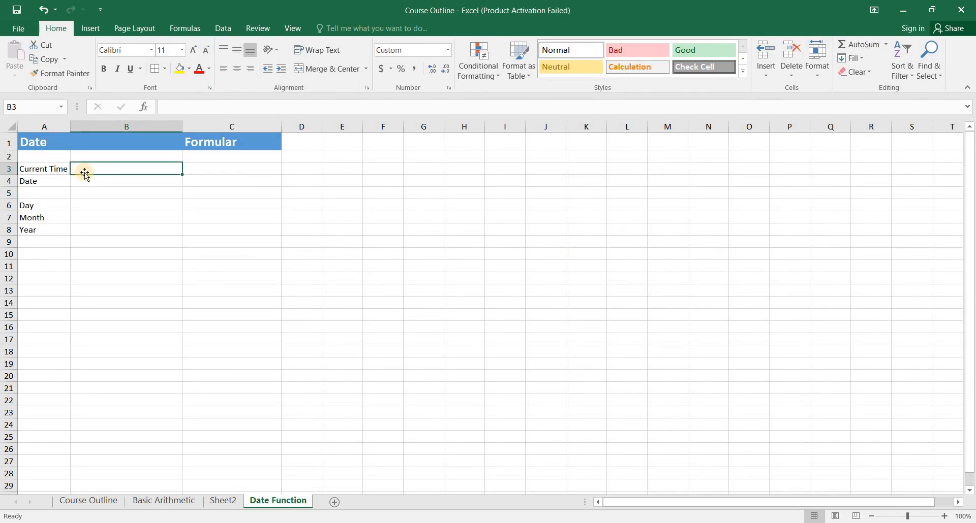
{"action": "type", "text": "="}
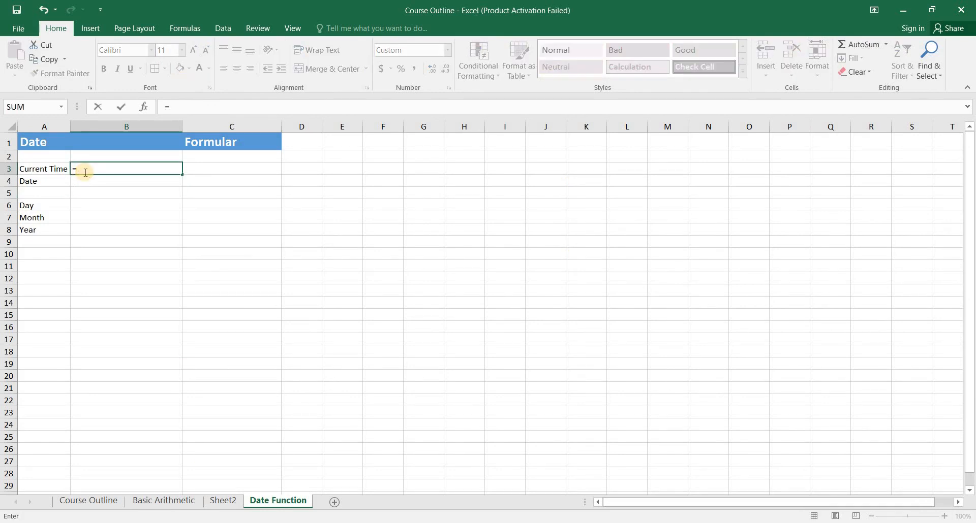
{"action": "type", "text": "NOW"}
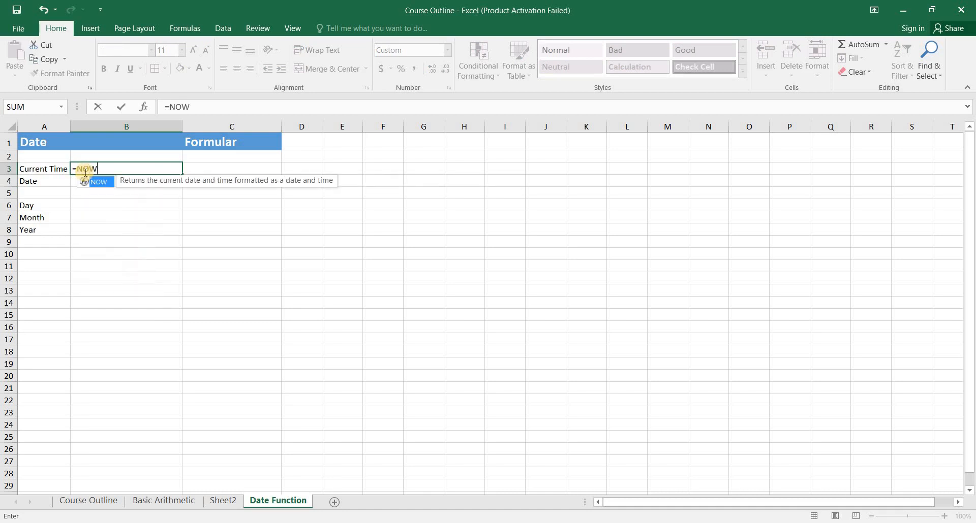
{"action": "type", "text": "()"}
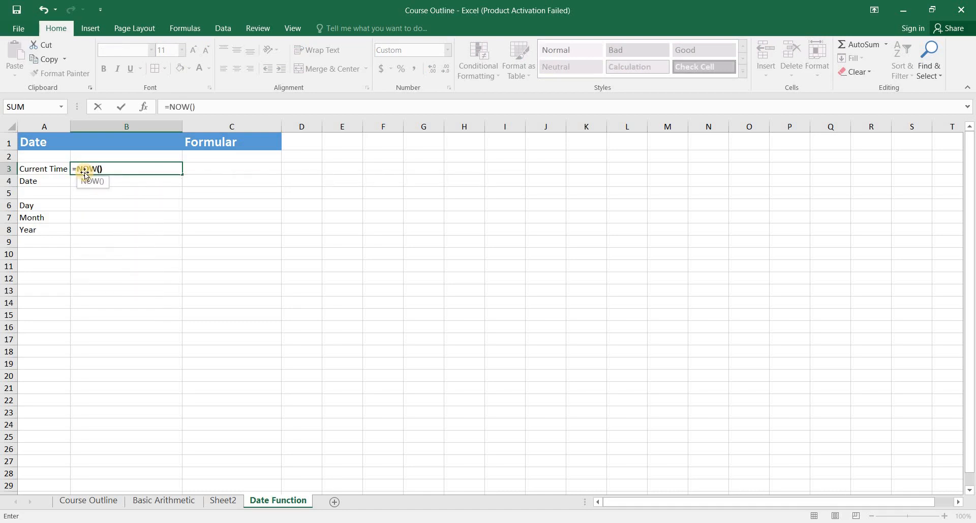
{"action": "key", "text": "Return"}
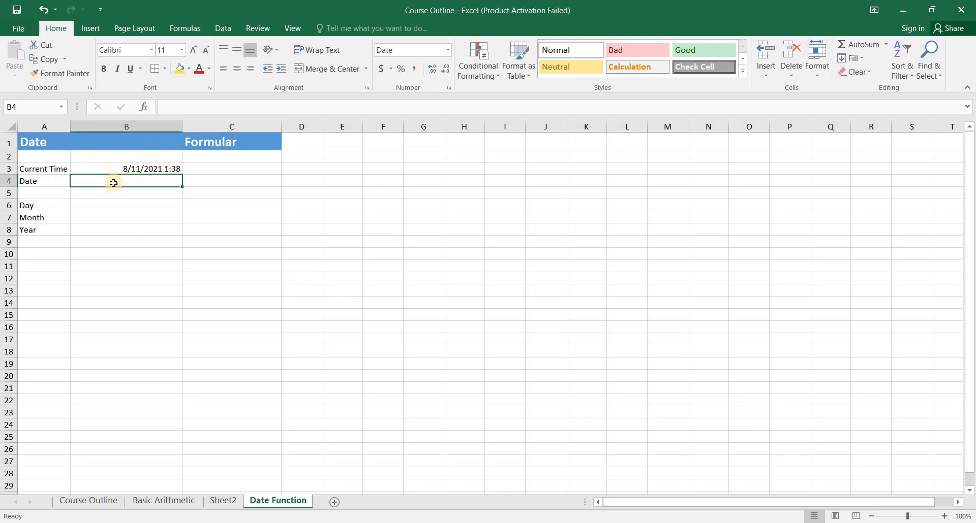
Enter the formula =TODAY() in cell B4 beside Date.
{"action": "type", "text": "="}
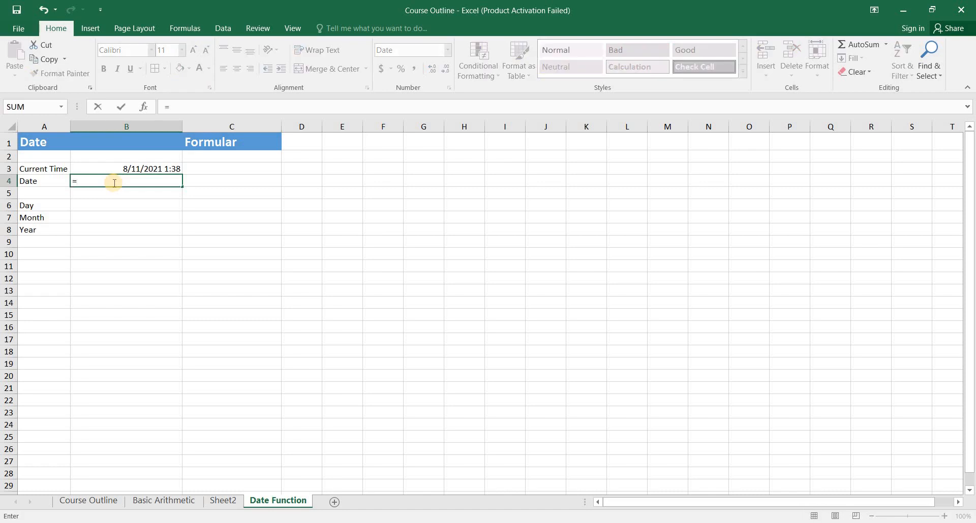
{"action": "type", "text": "to"}
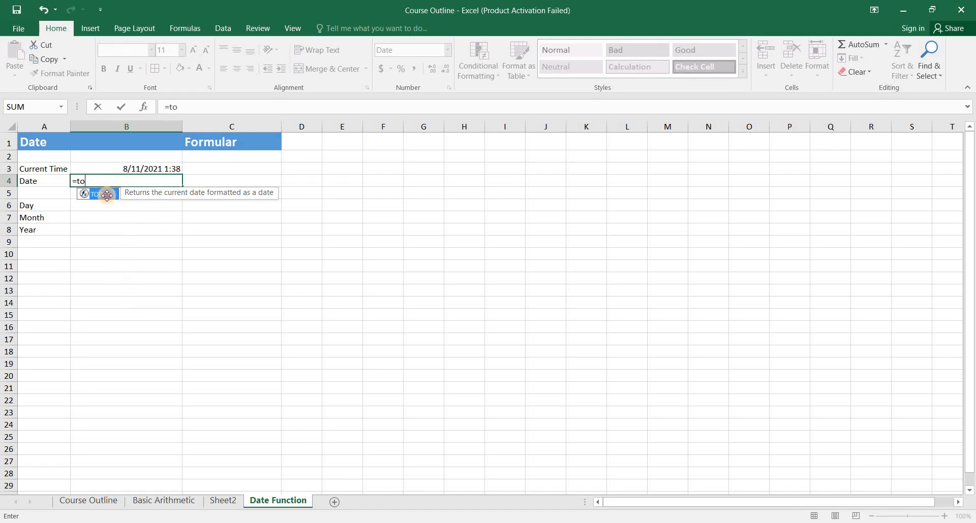
{"action": "double_click", "coordinate": [106, 194]}
{"action": "type", "text": ")"}
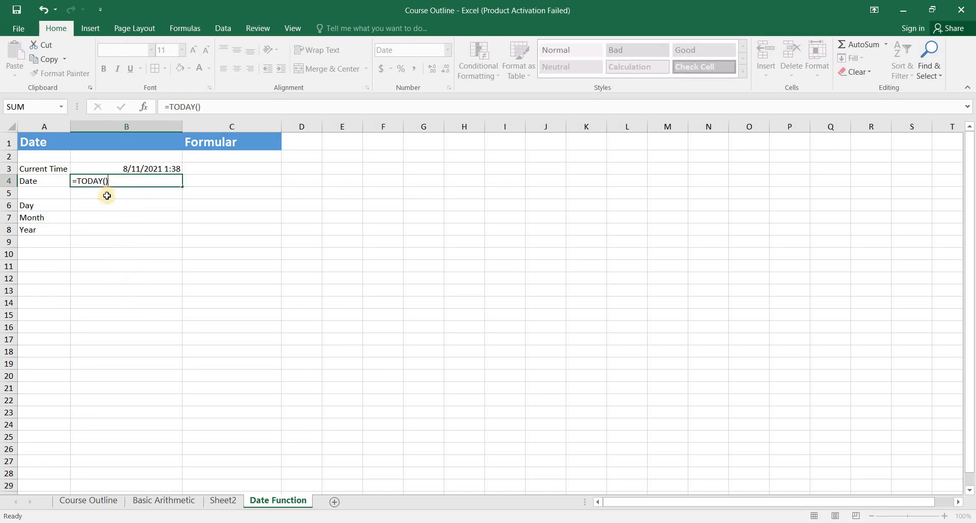
{"action": "key", "text": "Return"}
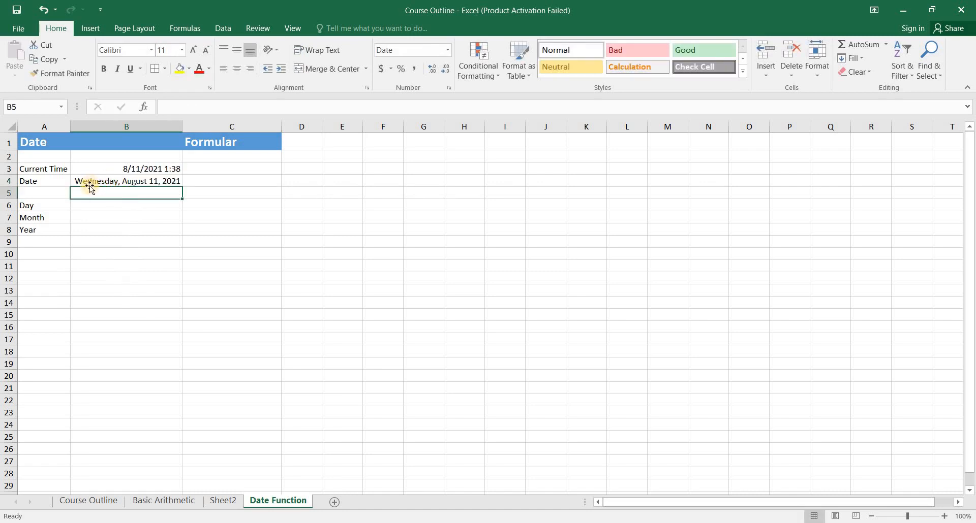
Apply the Short Date format to the TODAY result in cell B4.
{"action": "left_click", "coordinate": [152, 181]}
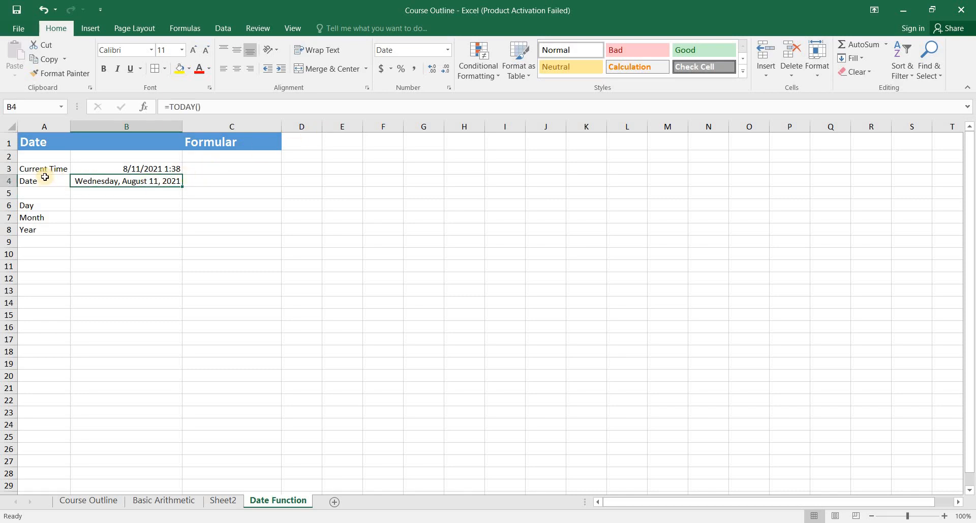
{"action": "left_click", "coordinate": [447, 49]}
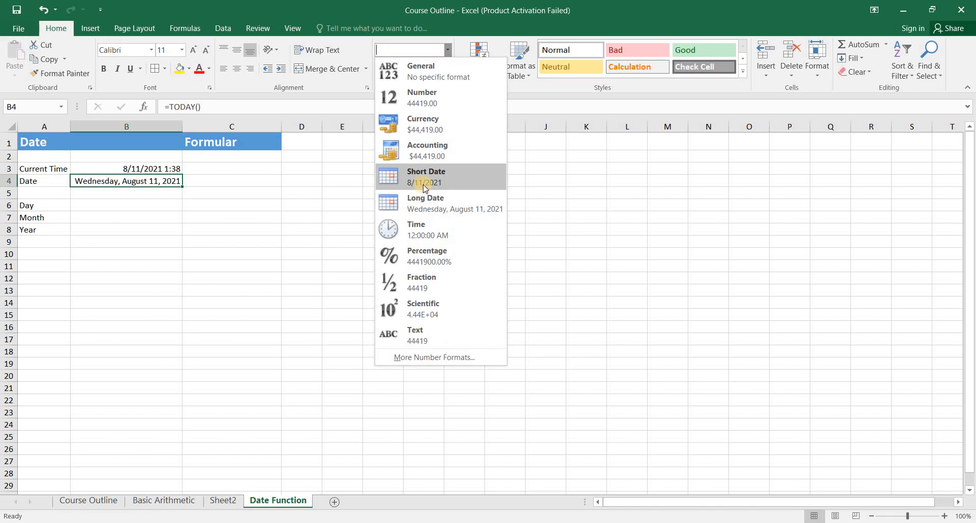
{"action": "left_click", "coordinate": [304, 210]}
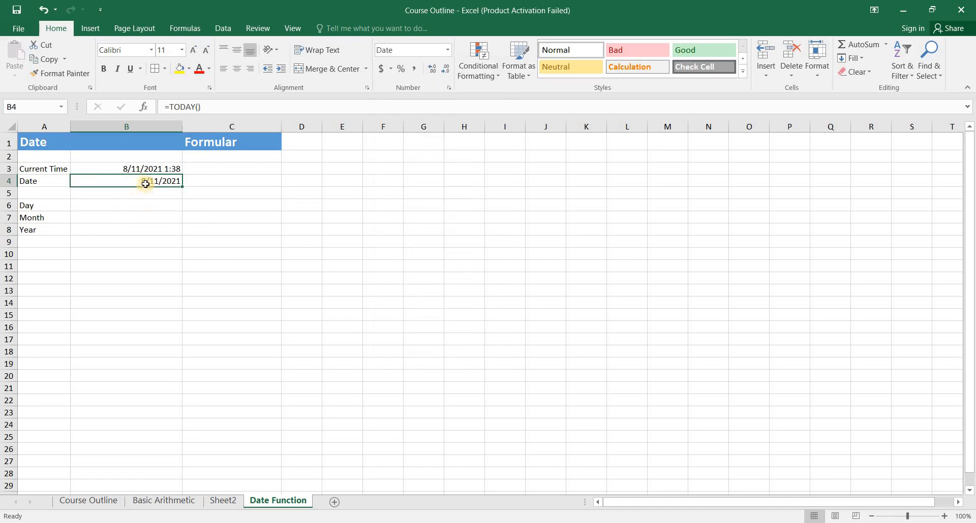
Format the date in cell B4 with the 14-Mar-2012 date type, keeping the English (United States) locale.
{"action": "left_click", "coordinate": [448, 50]}
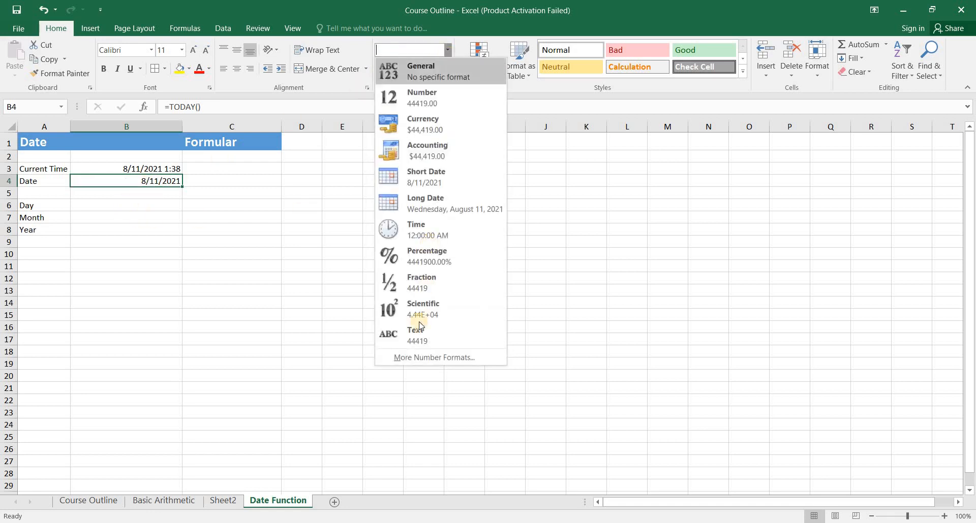
{"action": "left_click", "coordinate": [410, 359]}
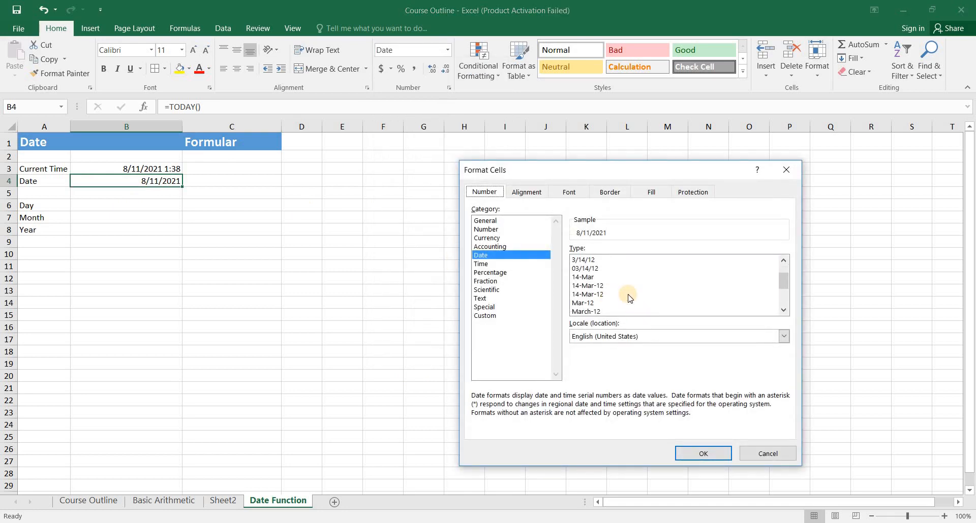
{"action": "scroll", "coordinate": [628, 297], "scroll_direction": "down", "scroll_amount": 3}
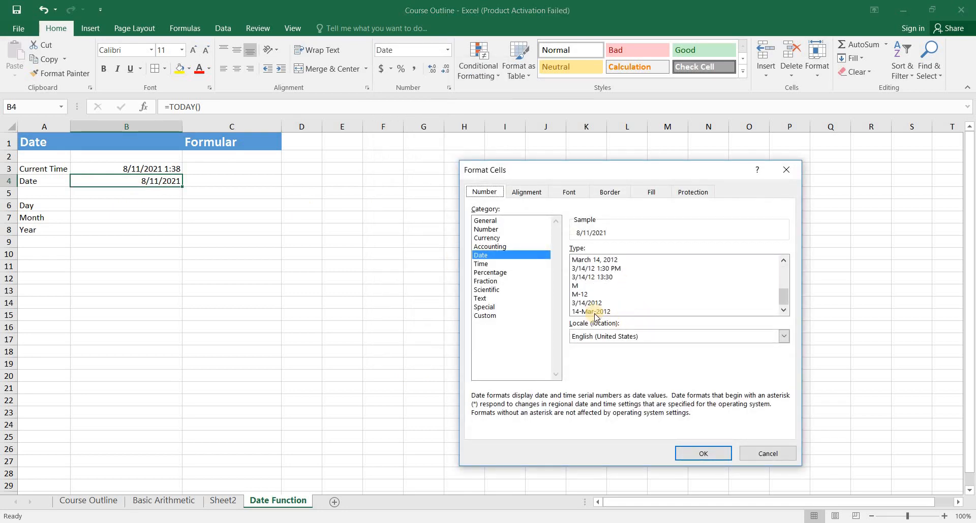
{"action": "left_click", "coordinate": [594, 312]}
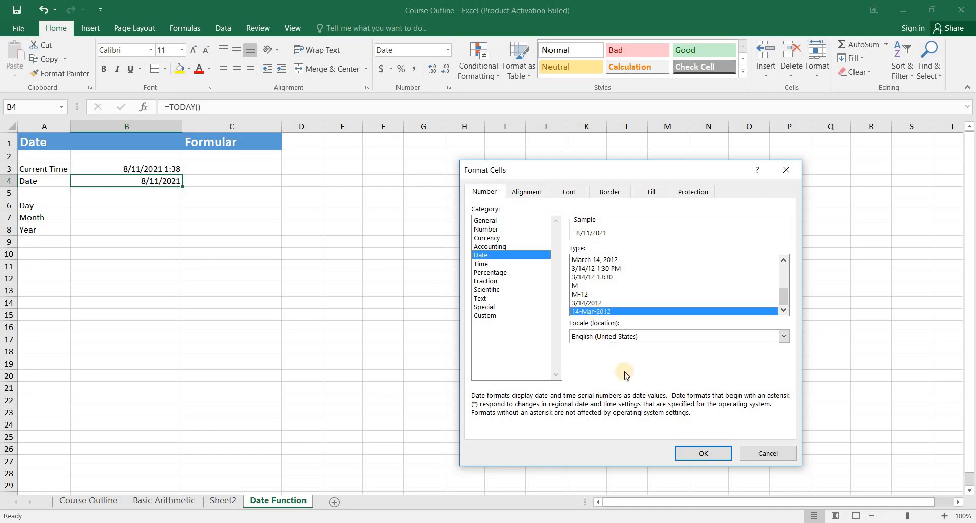
{"action": "left_click", "coordinate": [692, 453]}
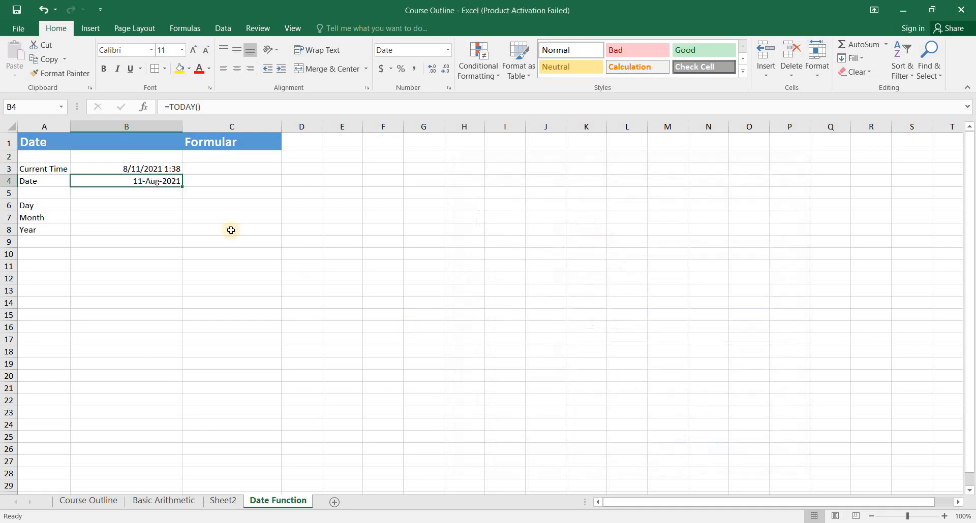
Enter the formula =DAY(B4) in cell B6 beside Day.
{"action": "left_click", "coordinate": [122, 208]}
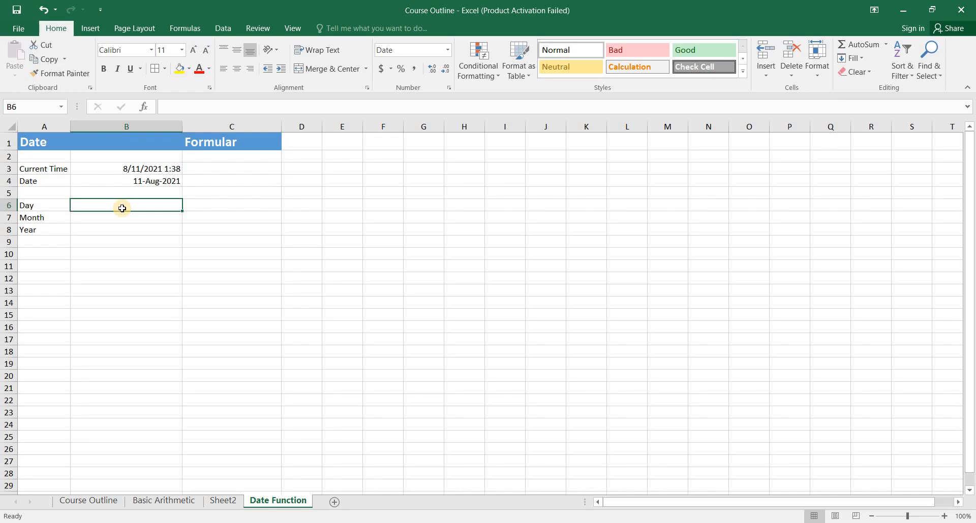
{"action": "type", "text": "="}
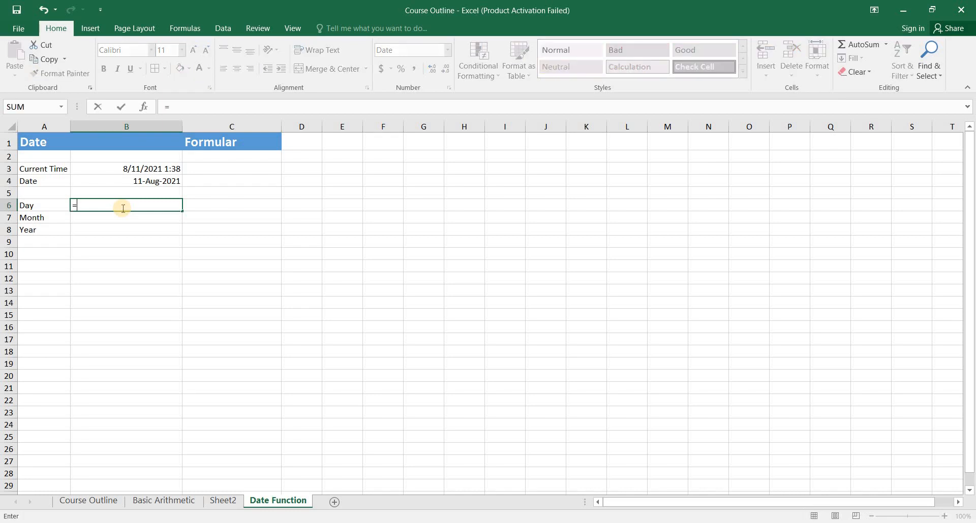
{"action": "type", "text": "Day"}
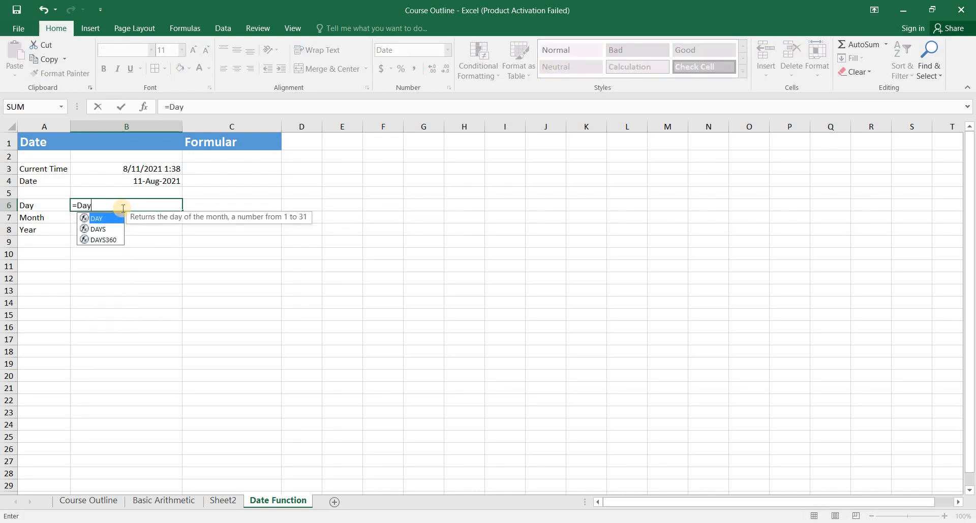
{"action": "type", "text": "("}
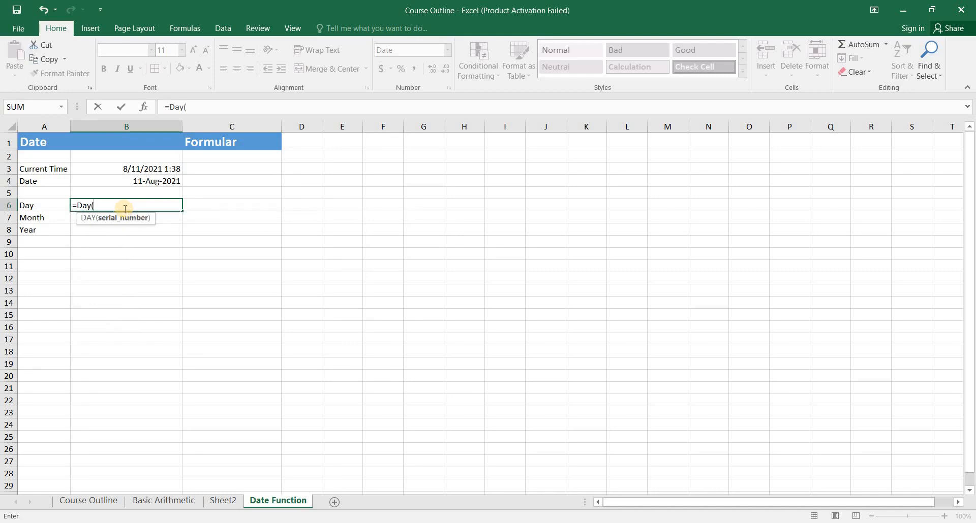
{"action": "left_click", "coordinate": [133, 182]}
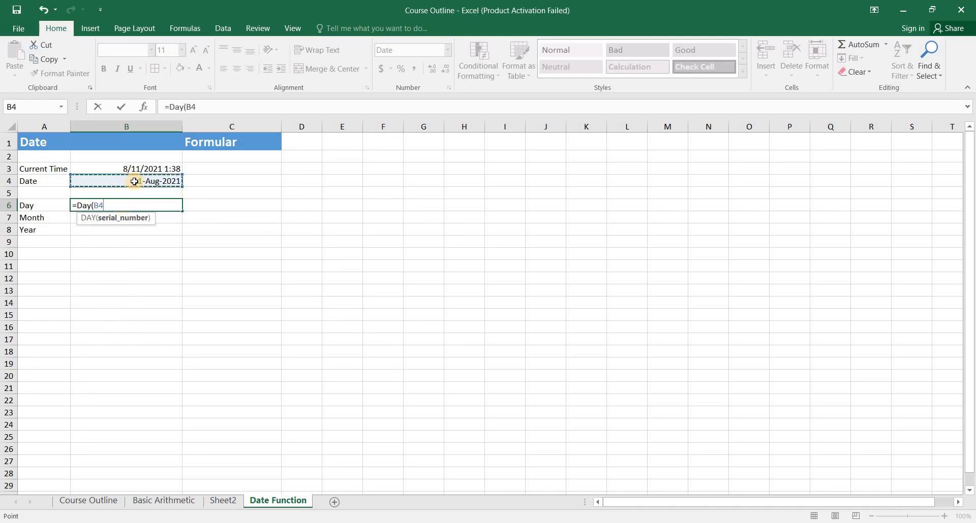
{"action": "type", "text": ")"}
{"action": "key", "text": "Return"}
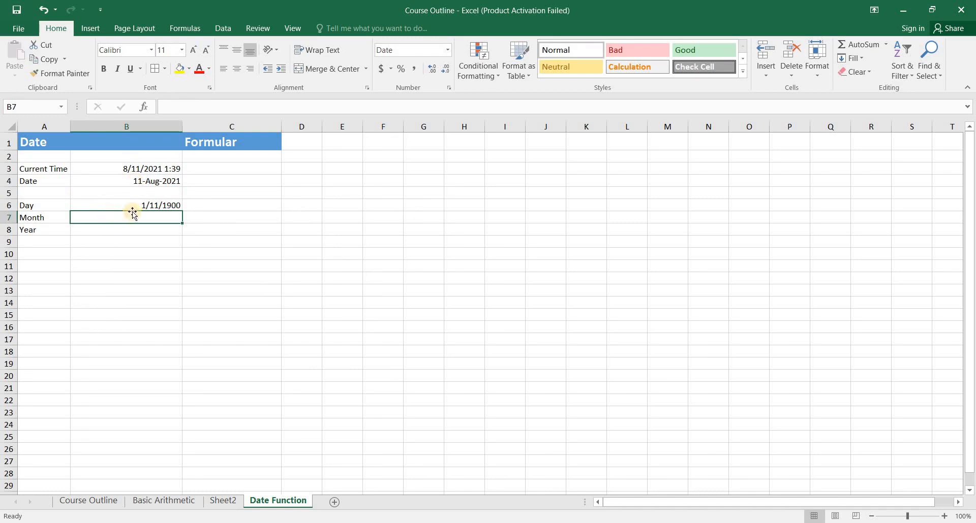
Set the number format of the Day result in cell B6 to General.
{"action": "left_click", "coordinate": [136, 204]}
{"action": "left_click", "coordinate": [445, 50]}
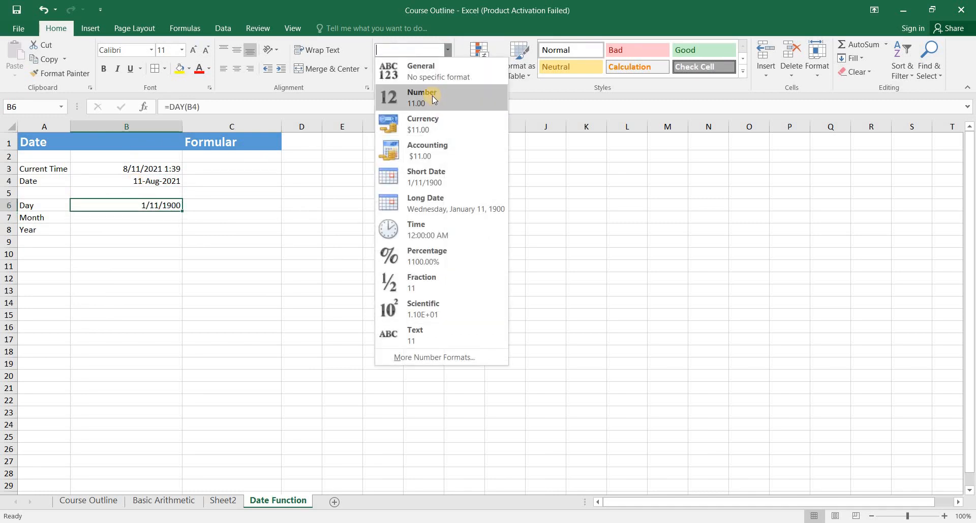
{"action": "left_click", "coordinate": [431, 95]}
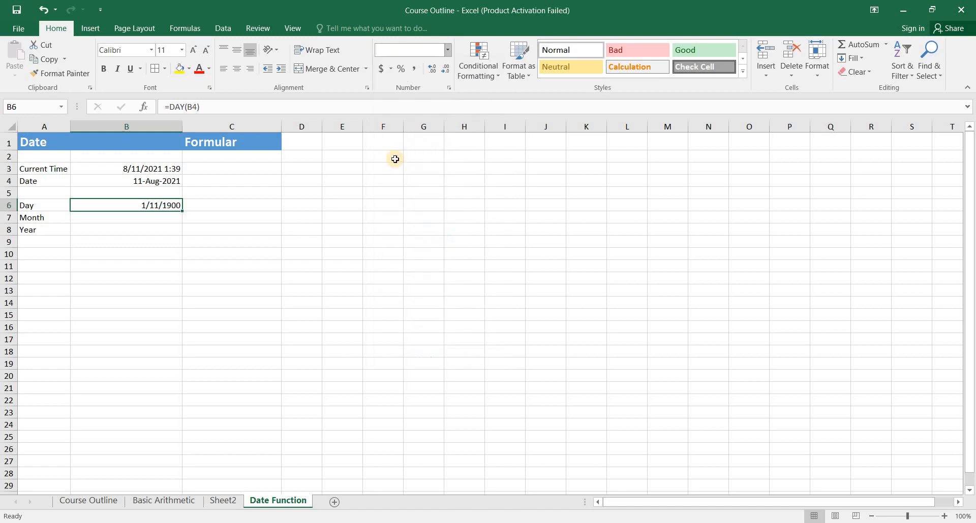
{"action": "left_click", "coordinate": [445, 50]}
{"action": "left_click", "coordinate": [437, 69]}
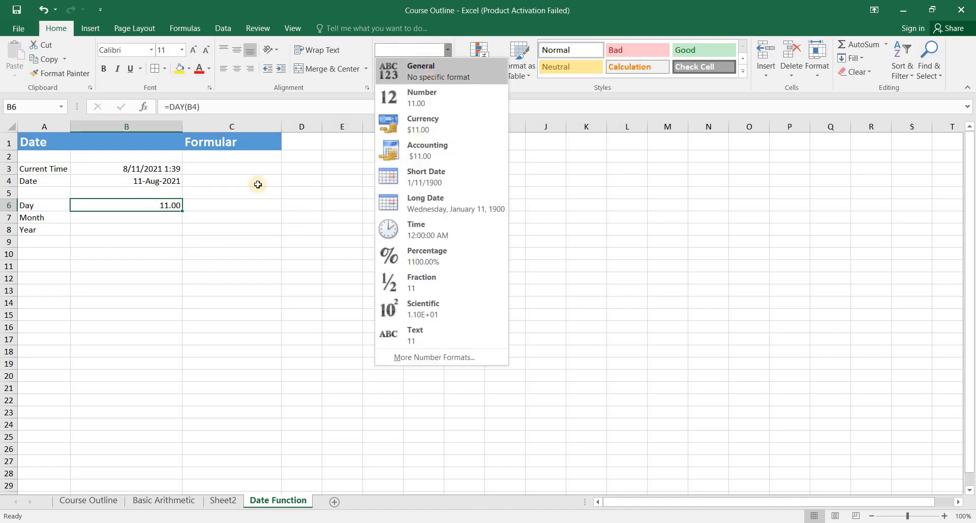
Apply the General number format to the Month and Year cells B7:B8.
{"action": "left_click", "coordinate": [154, 221]}
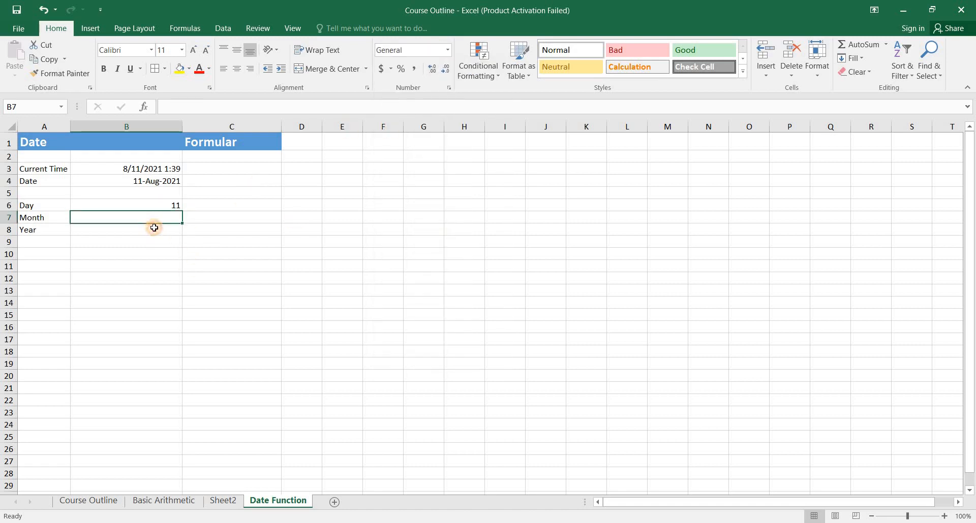
{"action": "left_click_drag", "start_coordinate": [154, 227], "coordinate": [154, 230]}
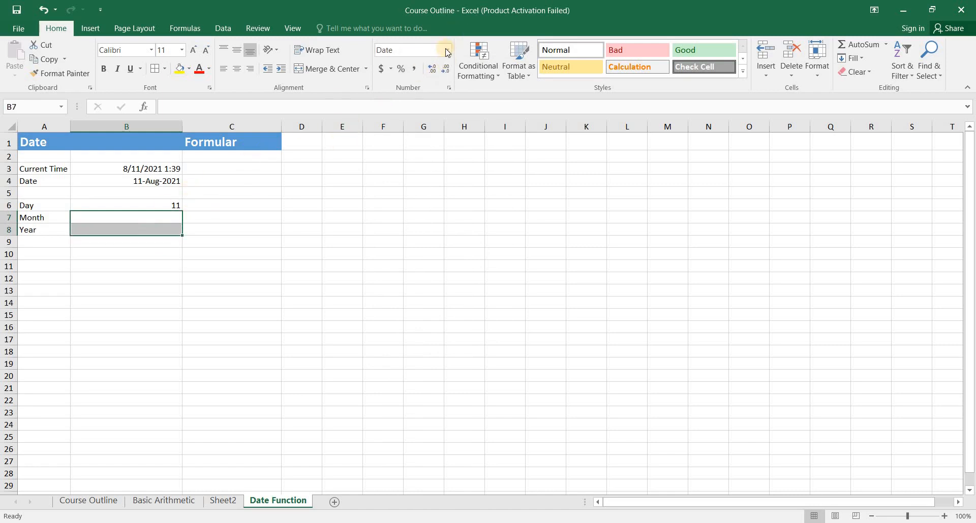
{"action": "left_click", "coordinate": [446, 51]}
{"action": "left_click", "coordinate": [434, 75]}
{"action": "left_click", "coordinate": [168, 195]}
{"action": "left_click", "coordinate": [166, 204]}
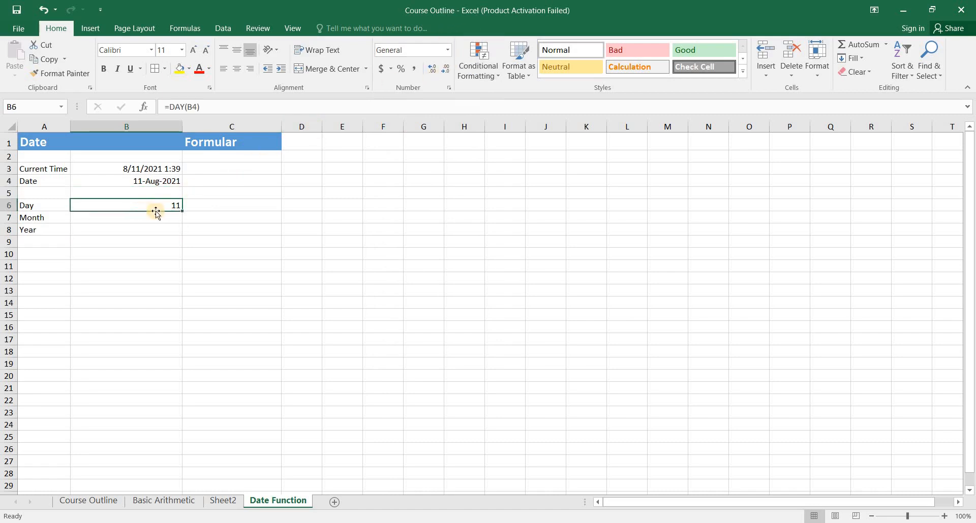
Enter the formula =MONTH(B4) in cell B7 beside Month.
{"action": "left_click", "coordinate": [118, 221]}
{"action": "type", "text": "="}
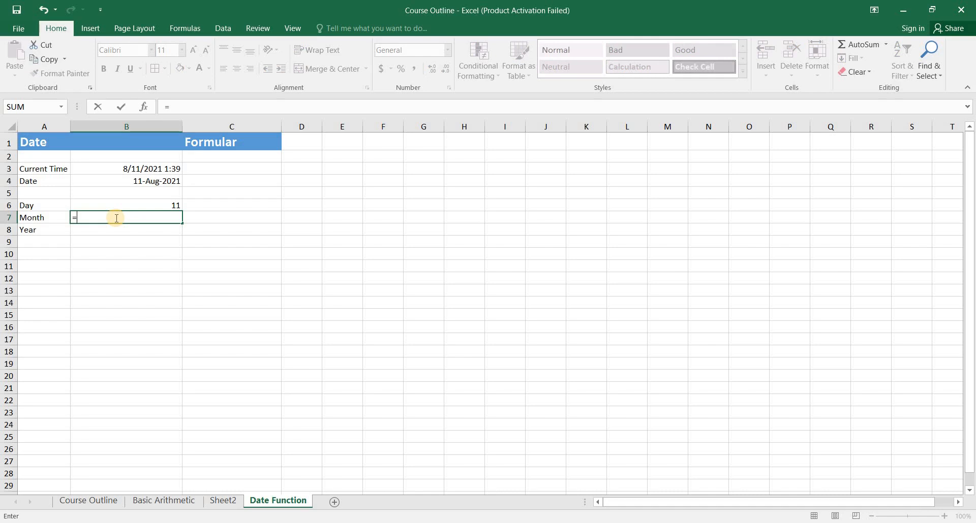
{"action": "type", "text": "month"}
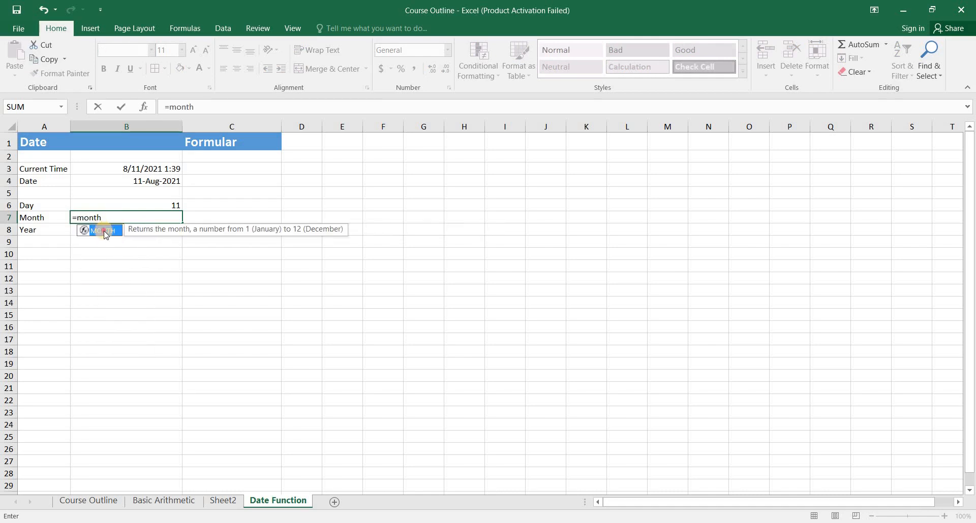
{"action": "double_click", "coordinate": [104, 230]}
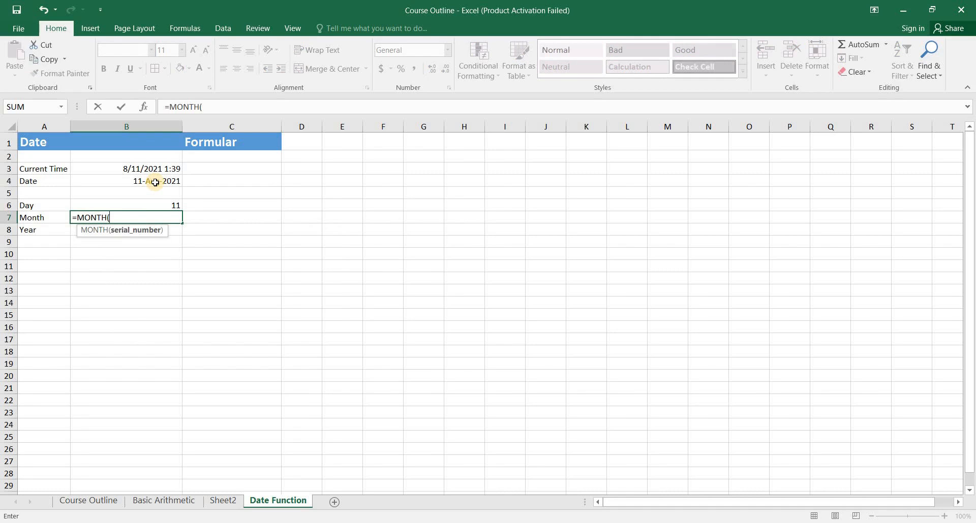
{"action": "left_click", "coordinate": [155, 182]}
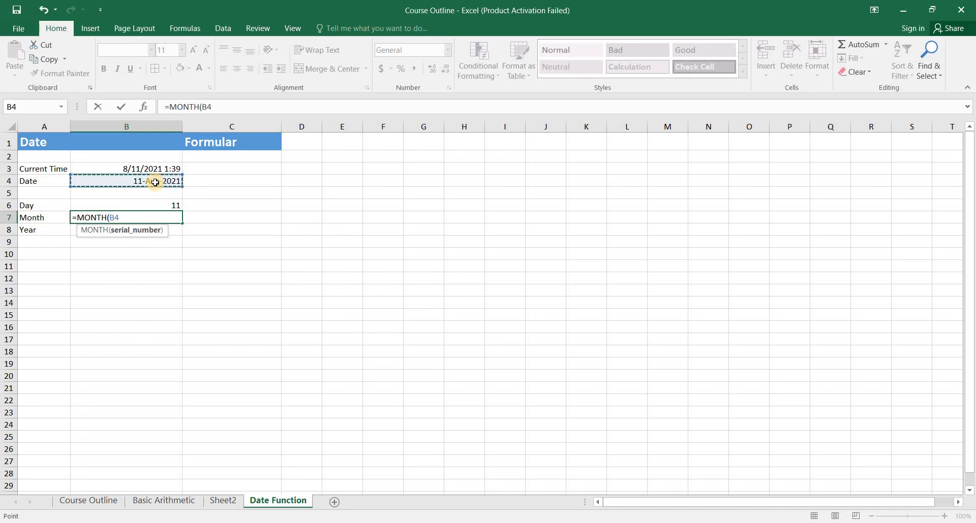
{"action": "key", "text": "Return"}
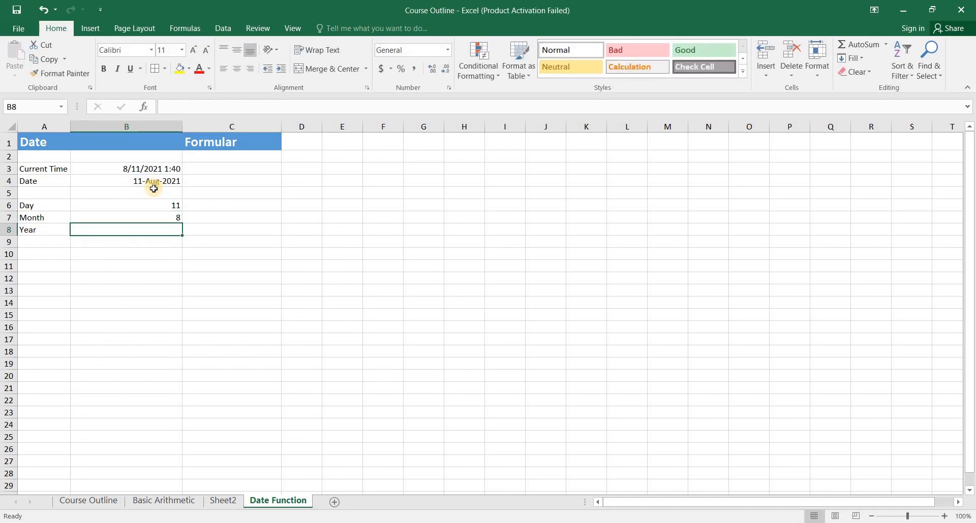
Enter the formula =YEAR(B4) in cell B8 beside Year.
{"action": "type", "text": "="}
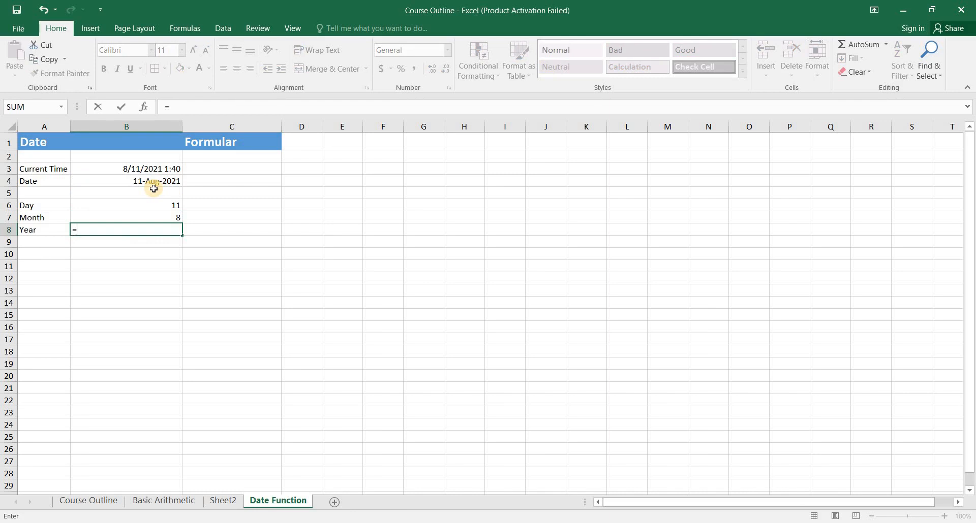
{"action": "type", "text": "year"}
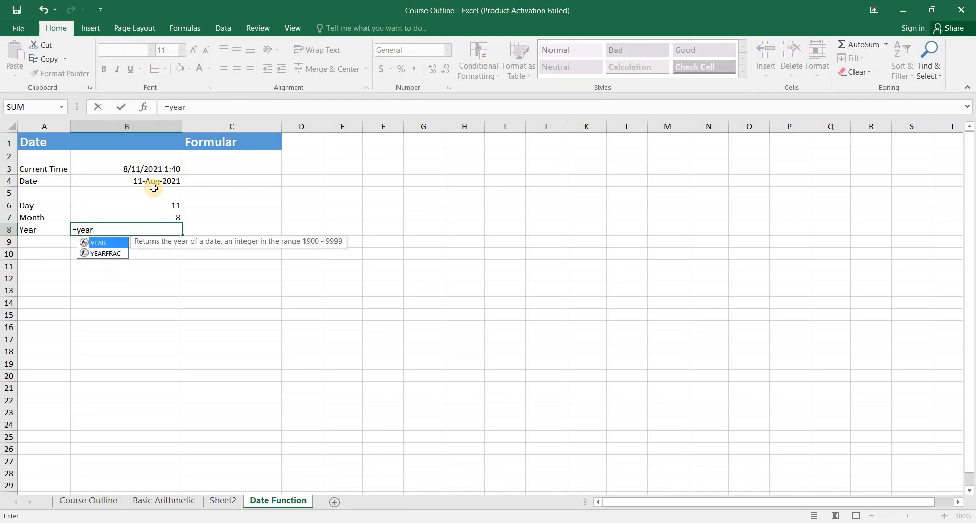
{"action": "type", "text": "("}
{"action": "left_click", "coordinate": [158, 182]}
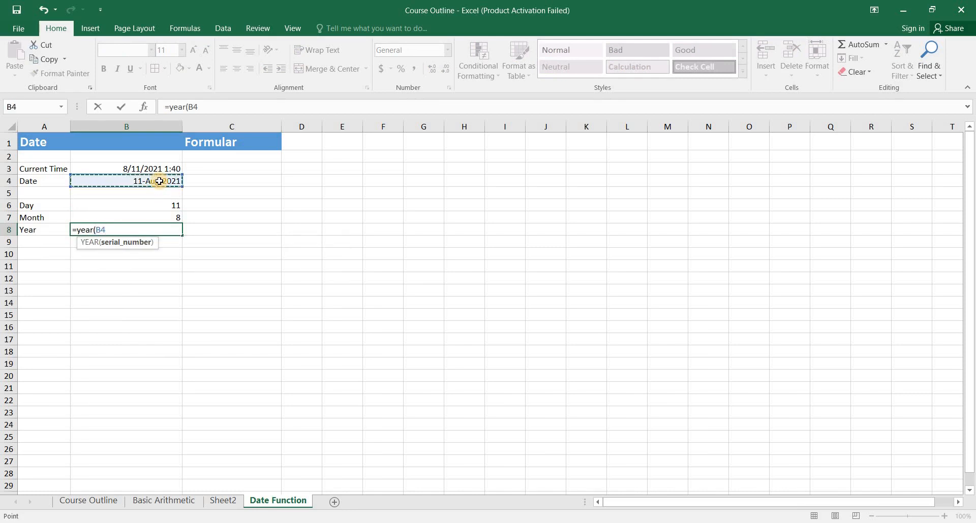
{"action": "key", "text": "Return"}
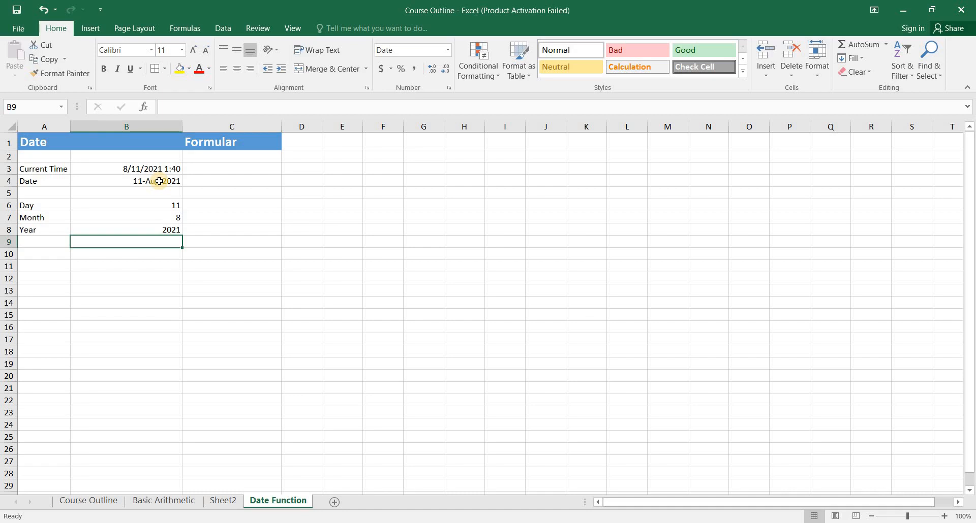
Enter the heading "Day Add/Subtract" in cell B11 and move to cell A12.
{"action": "left_click", "coordinate": [105, 269]}
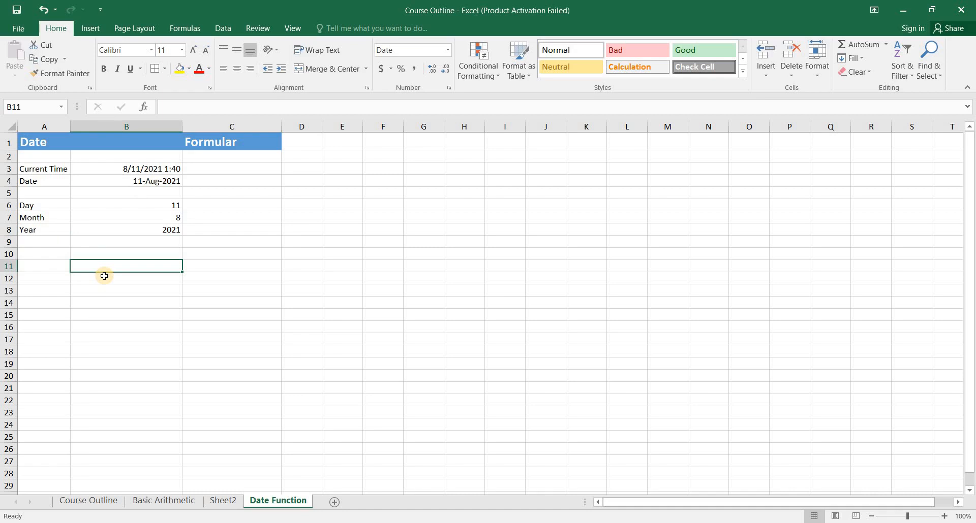
{"action": "type", "text": "Day"}
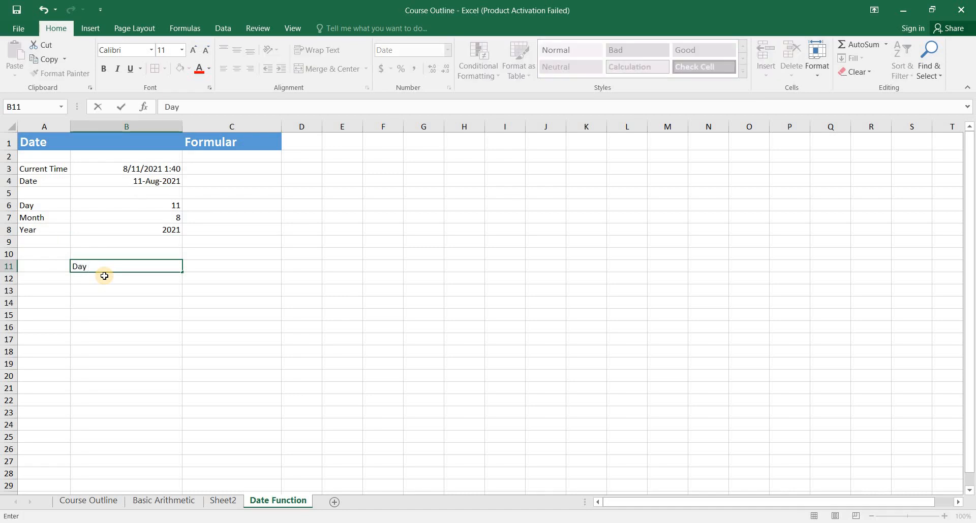
{"action": "type", "text": " Add/Subtract"}
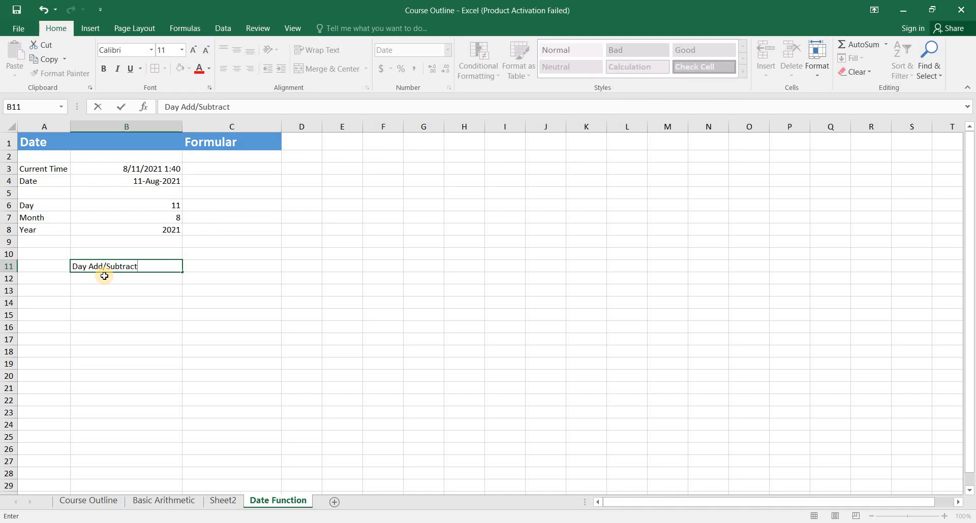
{"action": "key", "text": "Left"}
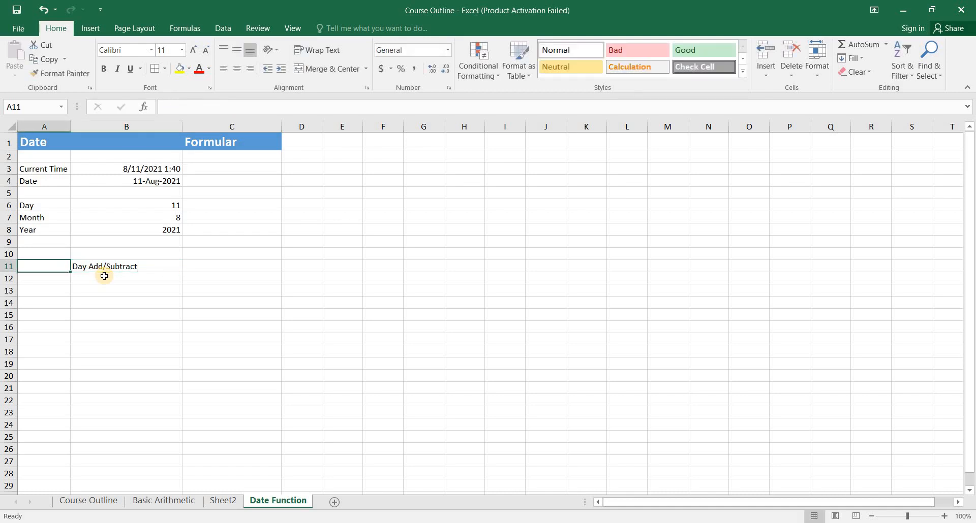
{"action": "key", "text": "Right"}
{"action": "key", "text": "Down"}
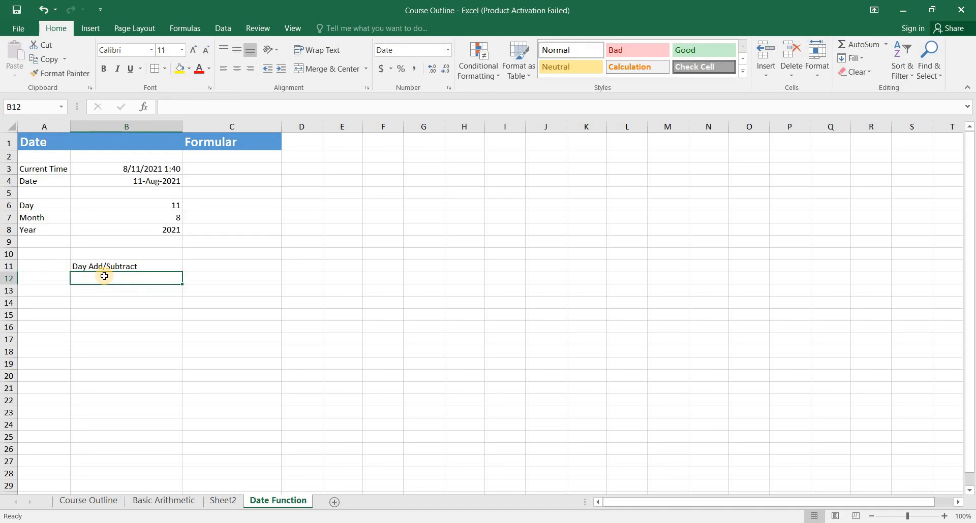
{"action": "key", "text": "Left"}
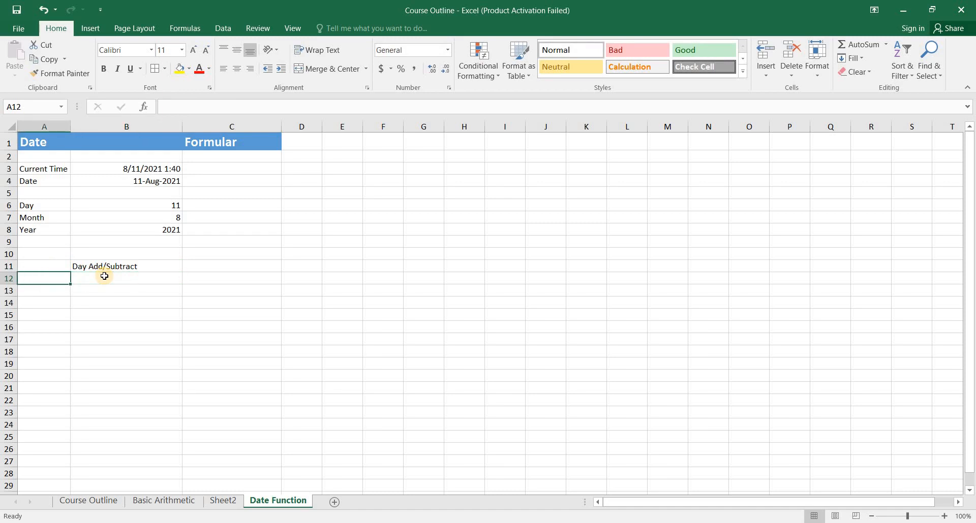
Enter the day offsets 9 in cell C12 and -11 in cell C13.
{"action": "key", "text": "Right"}
{"action": "key", "text": "Right"}
{"action": "key", "text": "Right"}
{"action": "key", "text": "Left"}
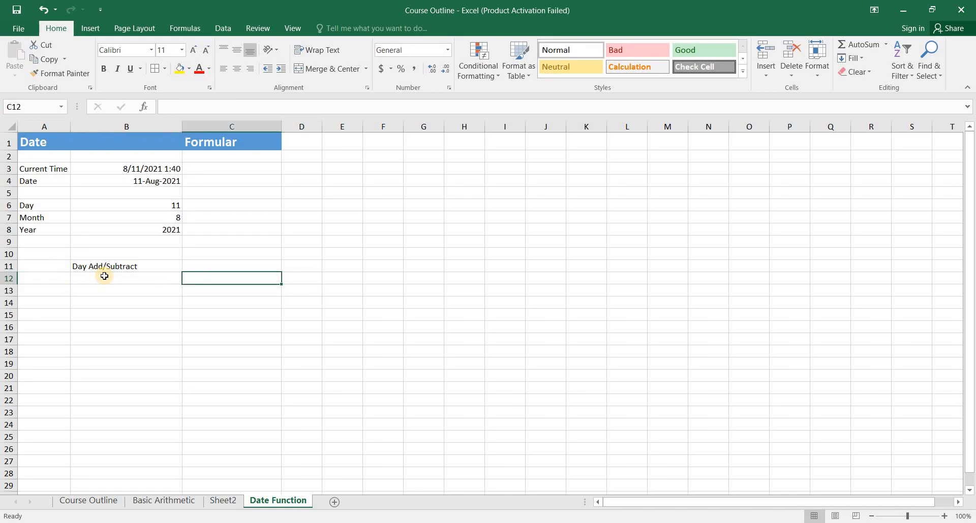
{"action": "type", "text": "5"}
{"action": "key", "text": "BackSpace"}
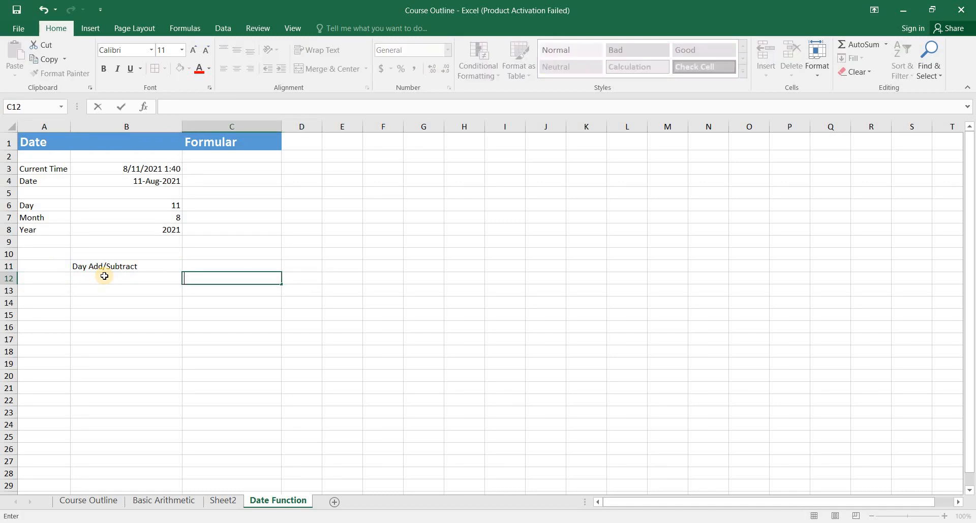
{"action": "type", "text": "9"}
{"action": "key", "text": "Return"}
{"action": "type", "text": "-"}
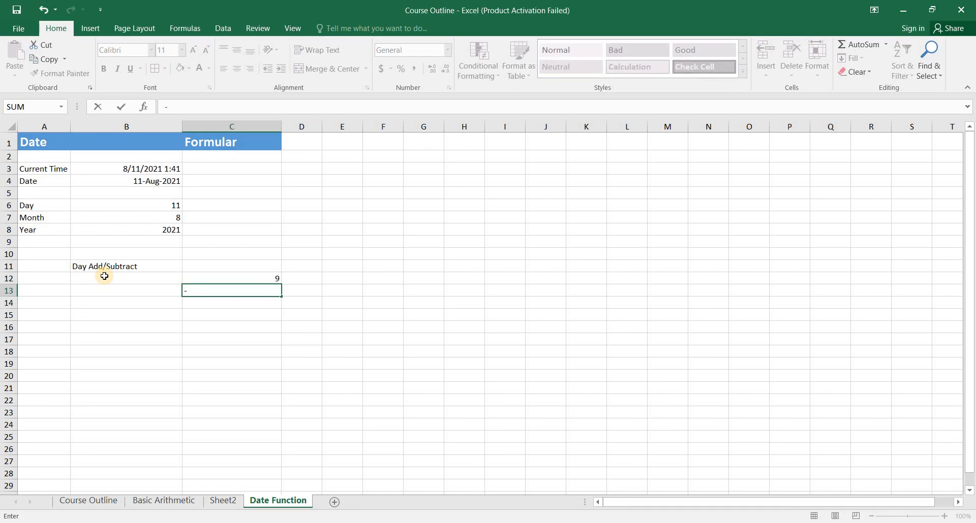
{"action": "type", "text": "11"}
{"action": "key", "text": "Return"}
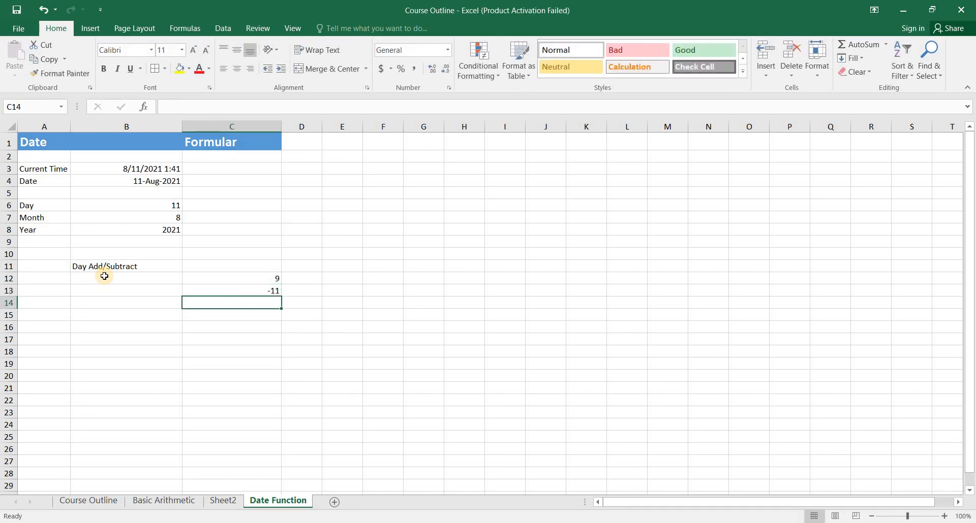
Enter the formula =B4-C12 in cell B12 to subtract the day offset from the date.
{"action": "key", "text": "Up"}
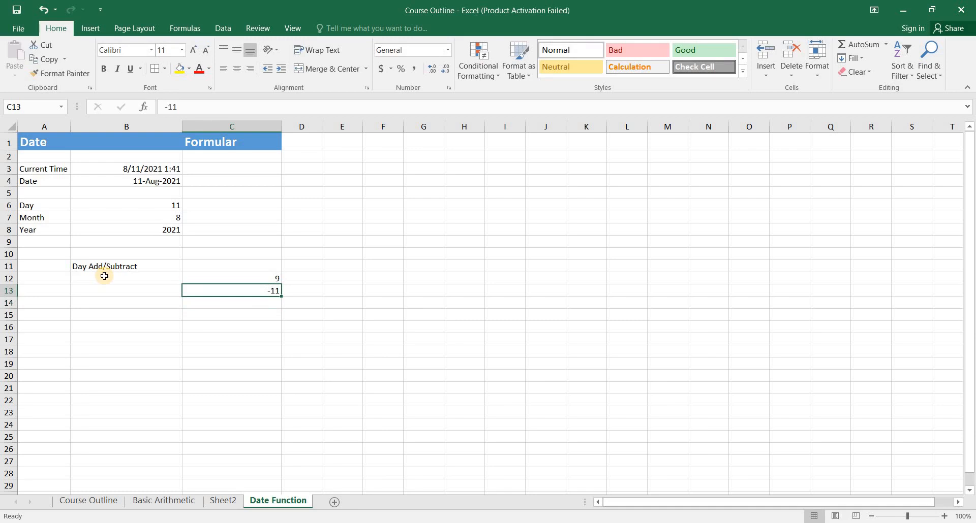
{"action": "key", "text": "Up"}
{"action": "left_click", "coordinate": [104, 276]}
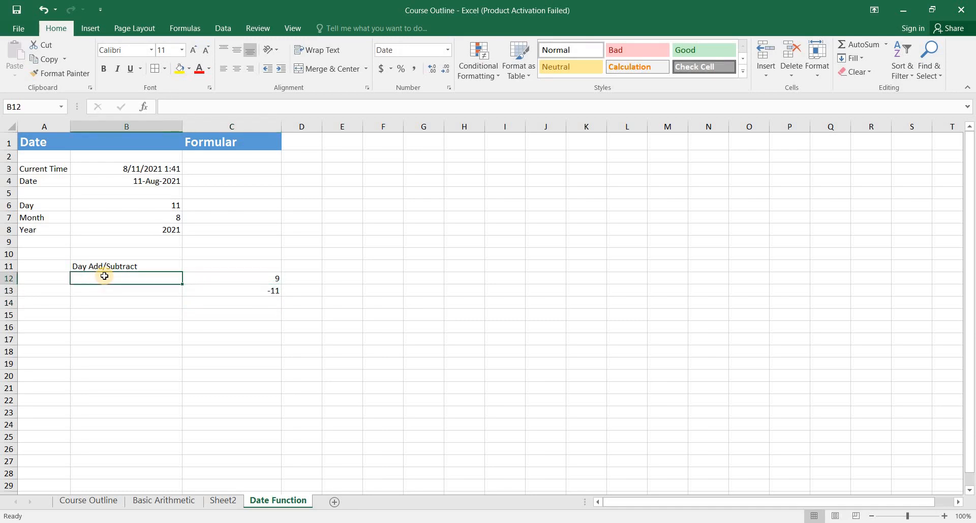
{"action": "type", "text": "="}
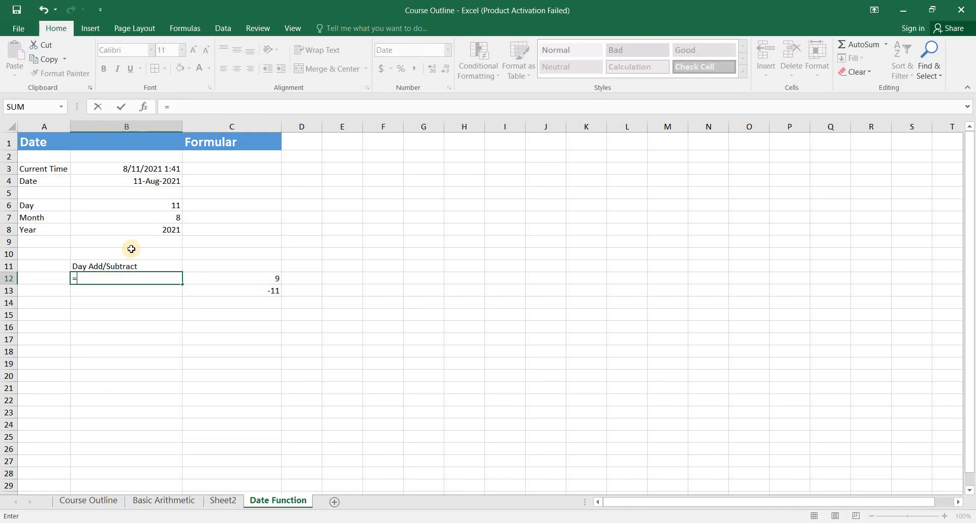
{"action": "left_click", "coordinate": [147, 181]}
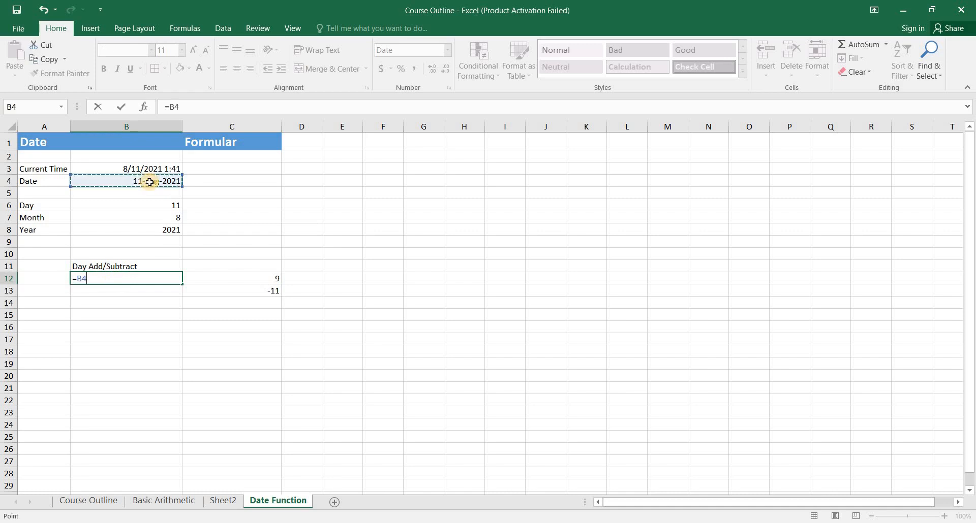
{"action": "type", "text": "-"}
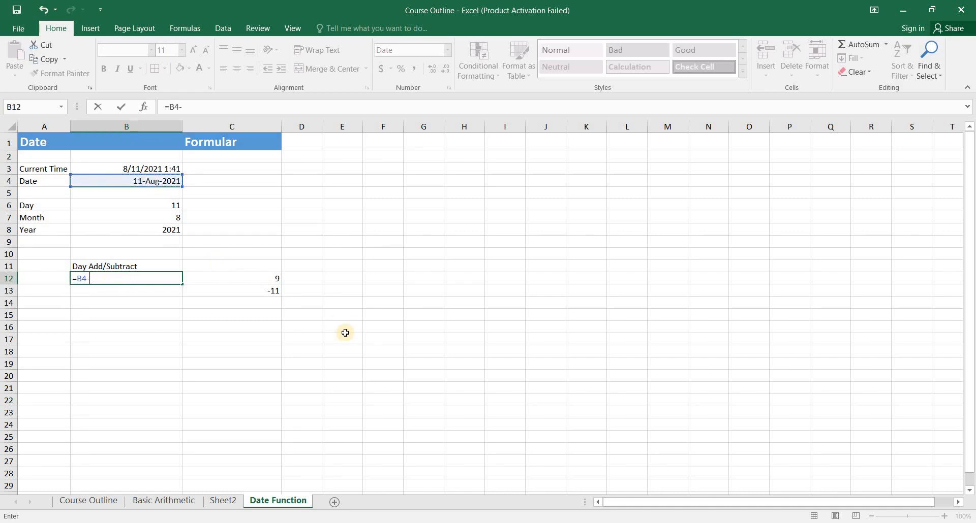
{"action": "left_click", "coordinate": [229, 278]}
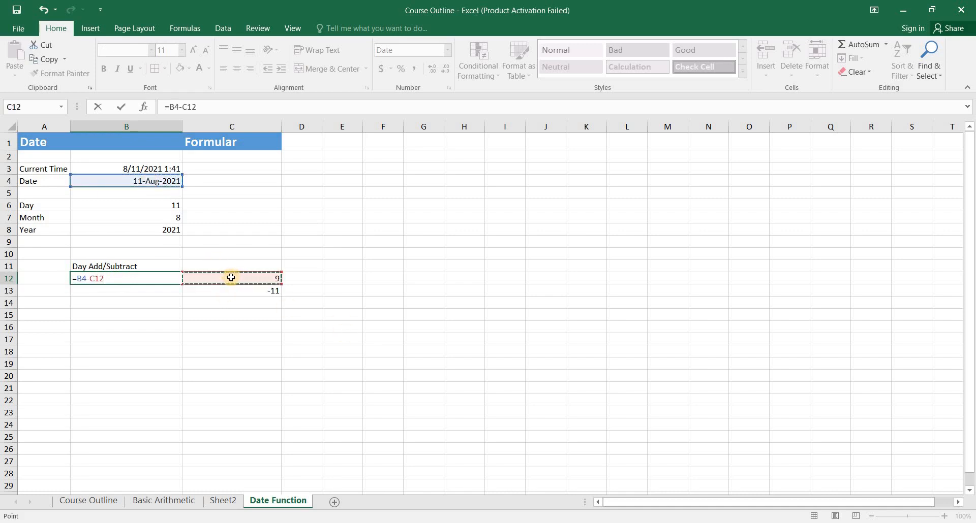
{"action": "key", "text": "Return"}
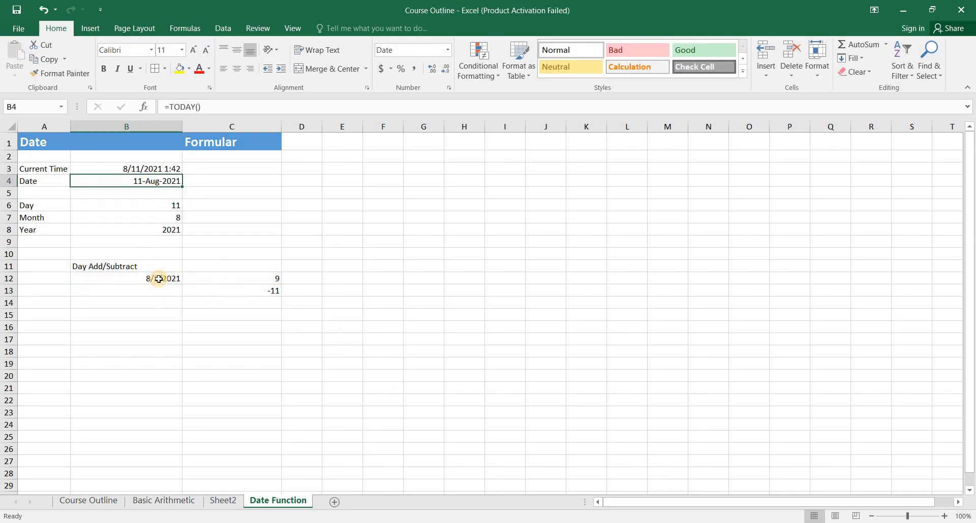
Change the formula in cell B12 to =B4+C12 so the offset is added to the date.
{"action": "double_click", "coordinate": [158, 279]}
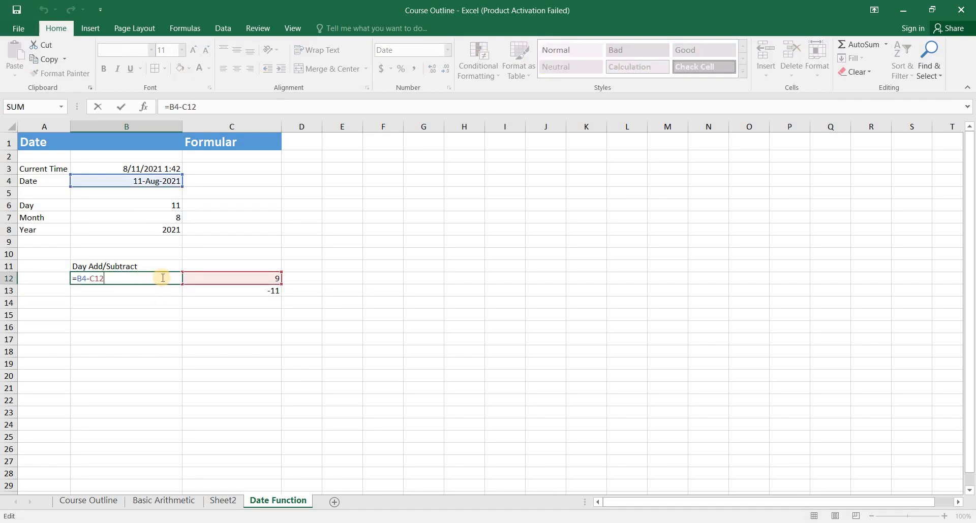
{"action": "key", "text": "Return"}
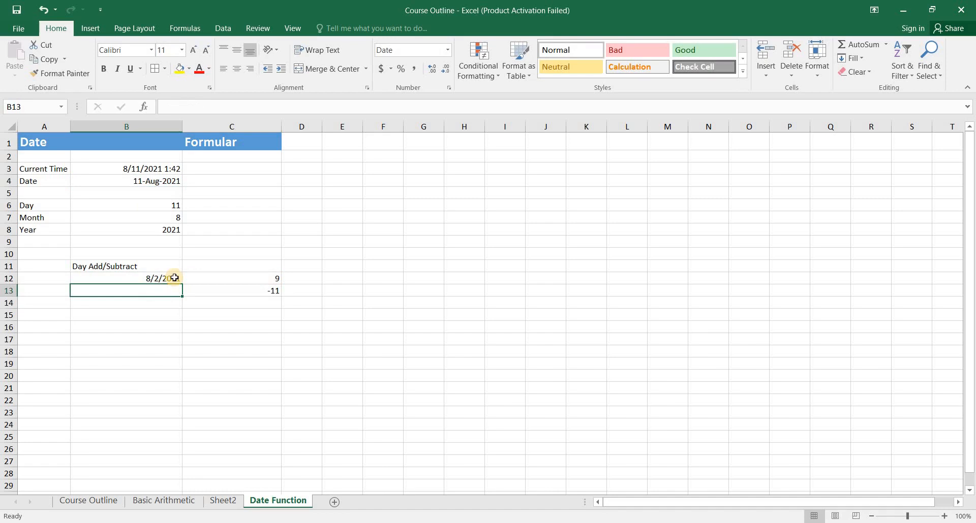
{"action": "double_click", "coordinate": [147, 277]}
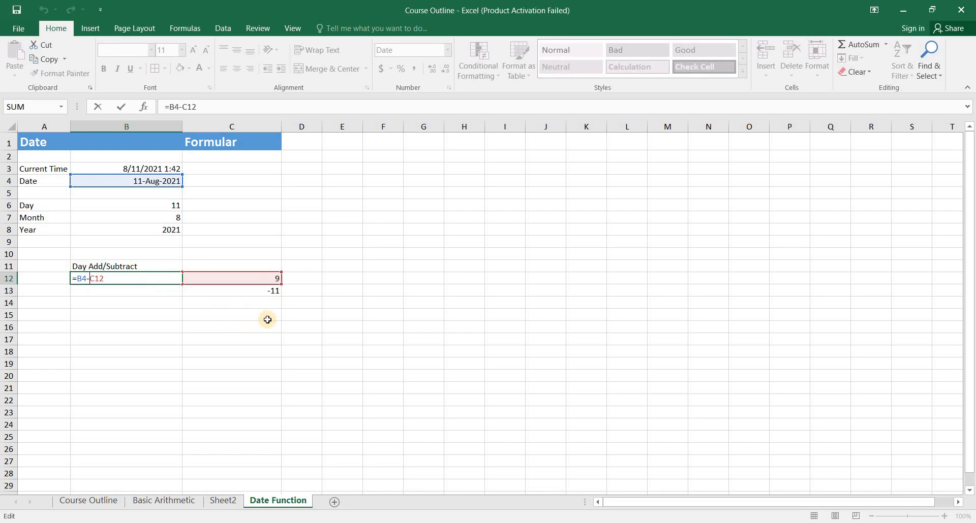
{"action": "key", "text": "BackSpace"}
{"action": "type", "text": "+"}
{"action": "key", "text": "Return"}
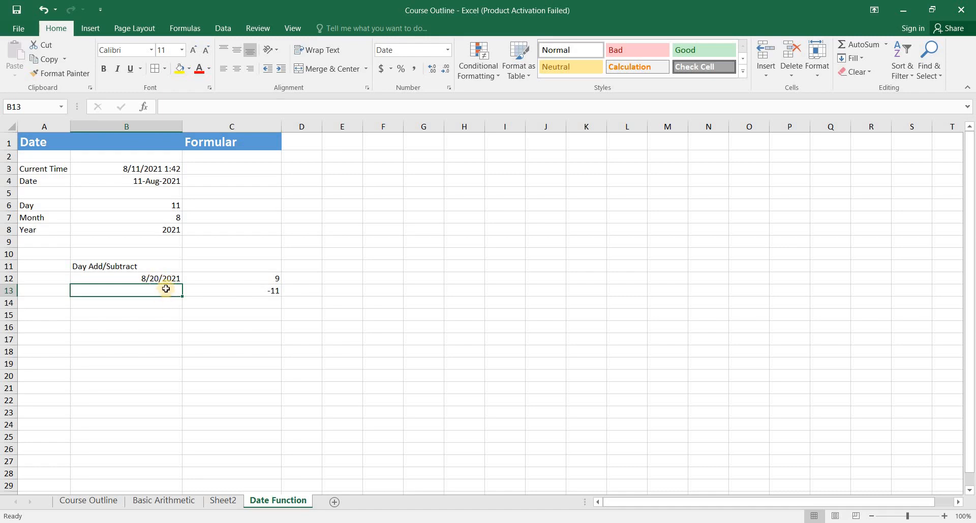
Enter the formula =B4+C13 in cell B13 to add the negative day offset to the date.
{"action": "type", "text": "="}
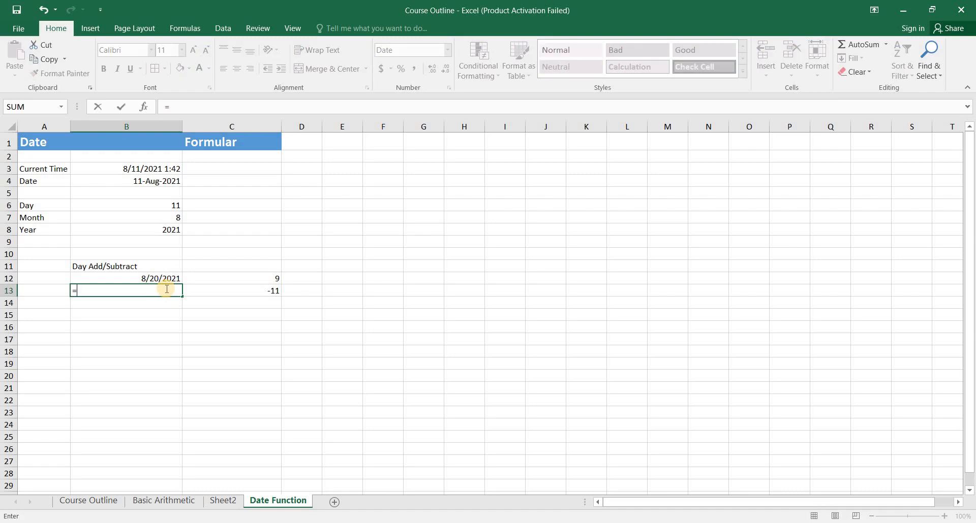
{"action": "left_click", "coordinate": [136, 181]}
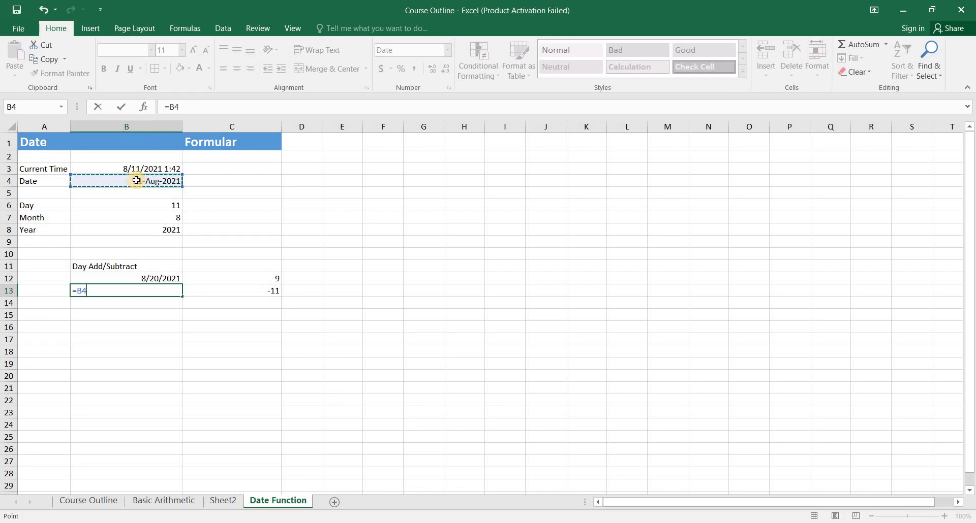
{"action": "type", "text": "+"}
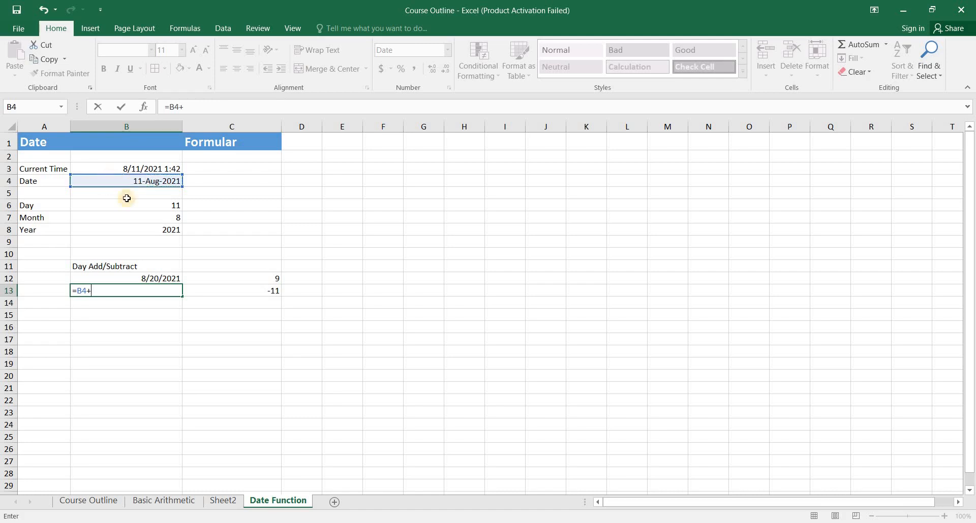
{"action": "left_click", "coordinate": [262, 291]}
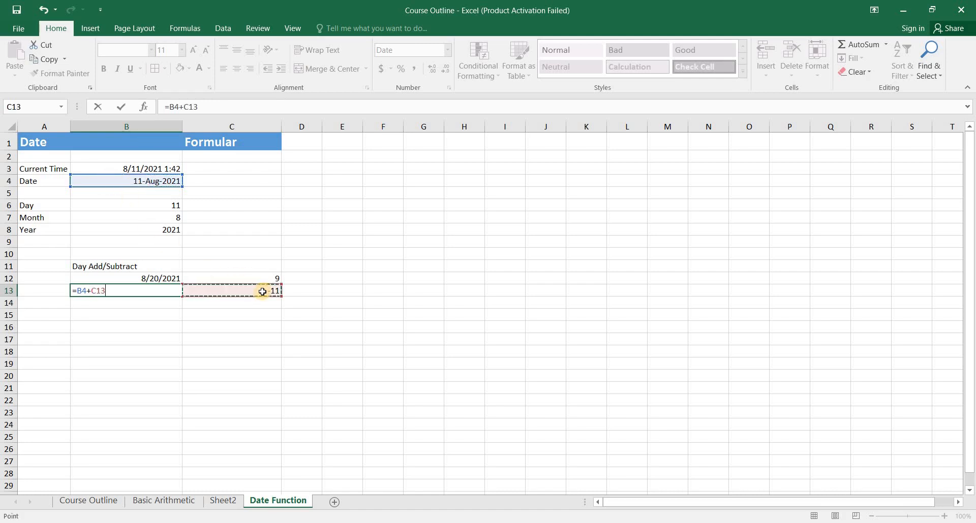
{"action": "key", "text": "Return"}
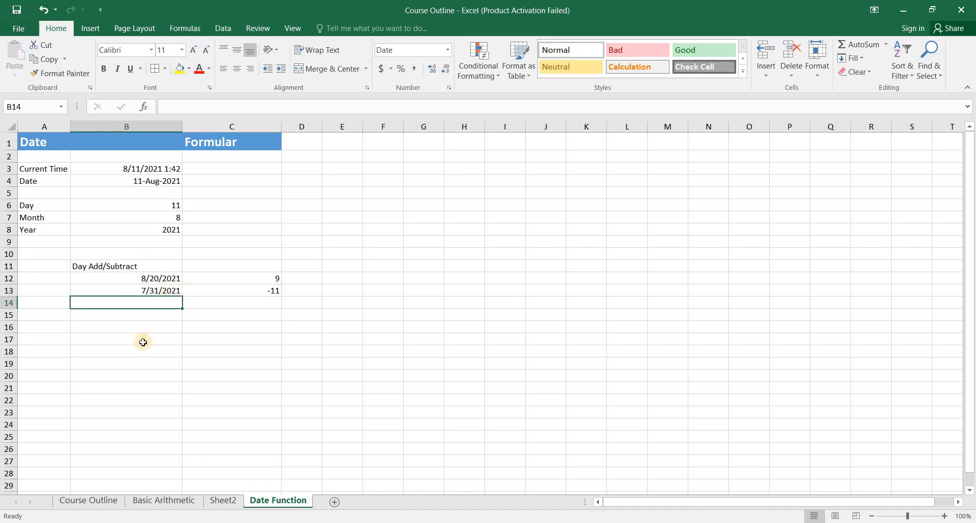
Apply the Calculation cell style to the "Day Add/Subtract" heading in cell B11.
{"action": "left_click", "coordinate": [110, 339]}
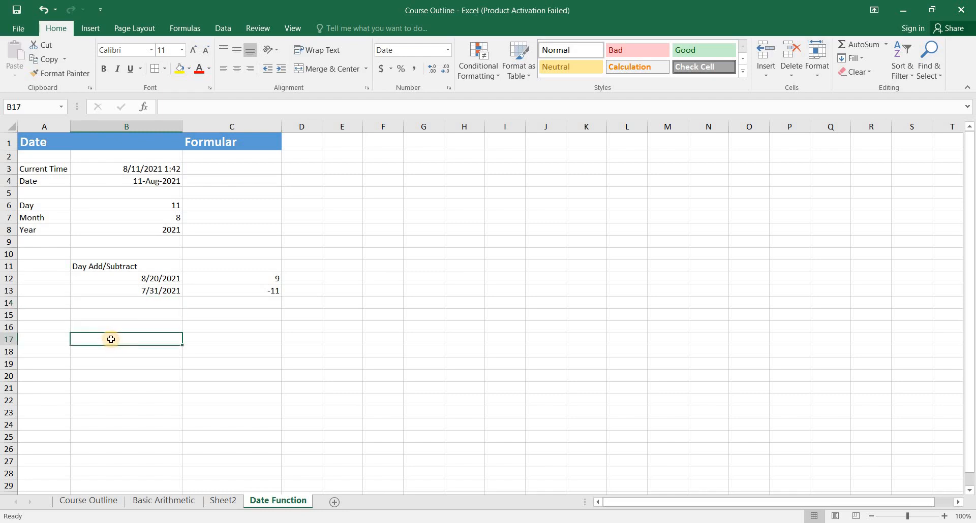
{"action": "left_click", "coordinate": [94, 268]}
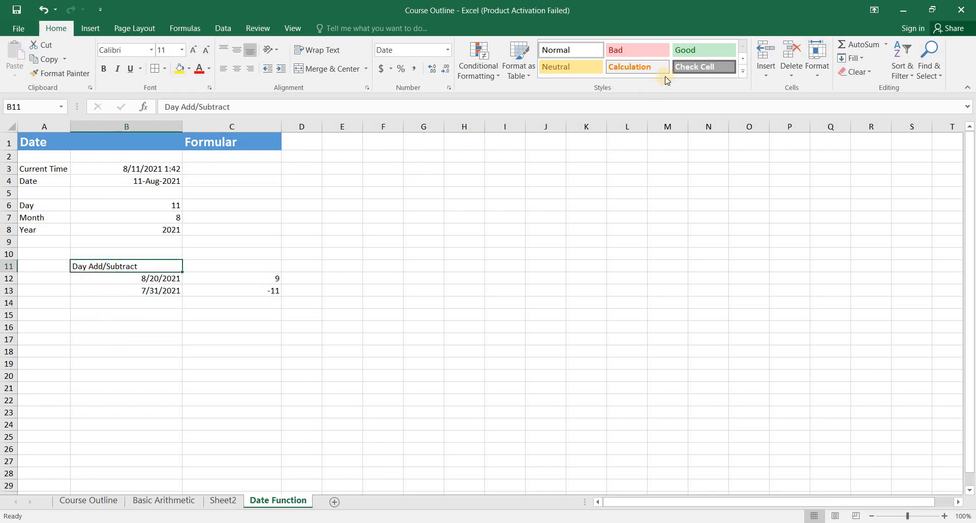
{"action": "left_click", "coordinate": [629, 66]}
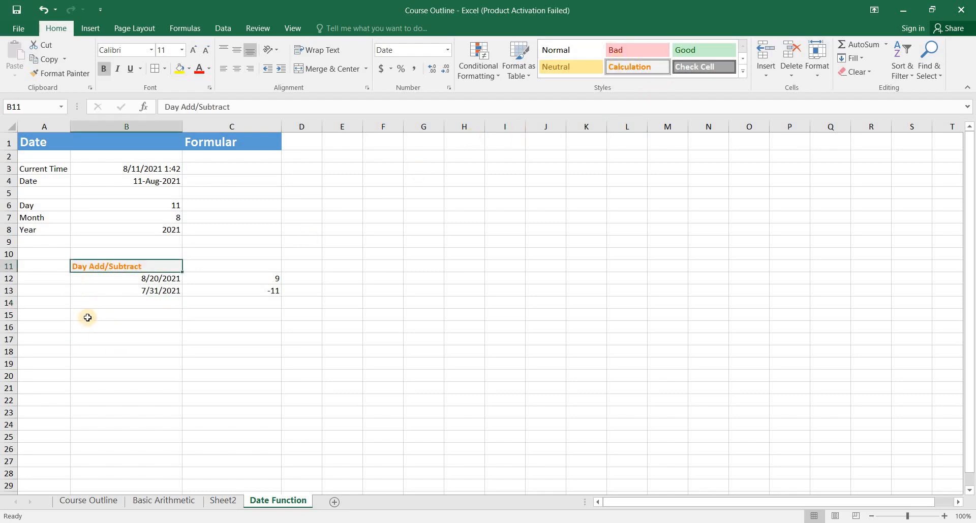
Enter the heading "Add/Sub from Month" in cell B15 and apply the Calculation cell style to it.
{"action": "key", "text": "Down"}
{"action": "key", "text": "Down"}
{"action": "key", "text": "Down"}
{"action": "key", "text": "Down"}
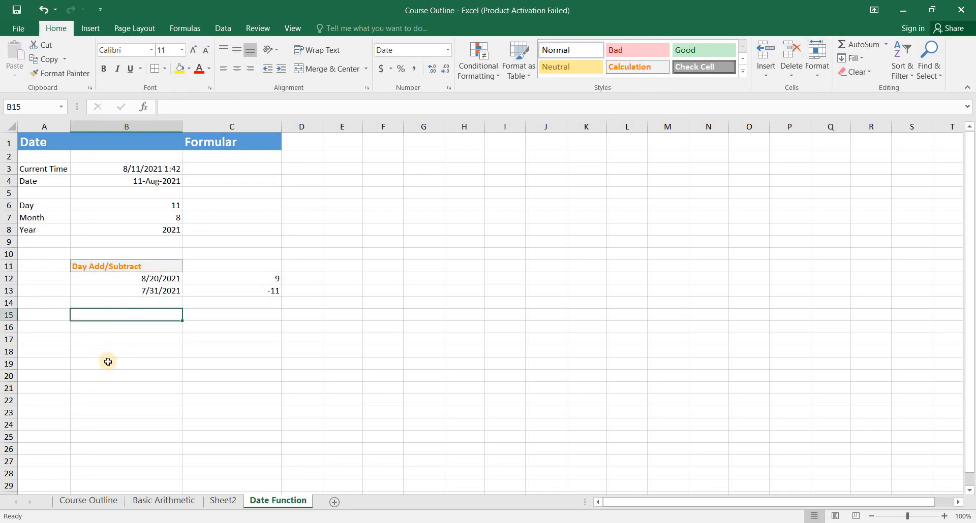
{"action": "type", "text": "Ad"}
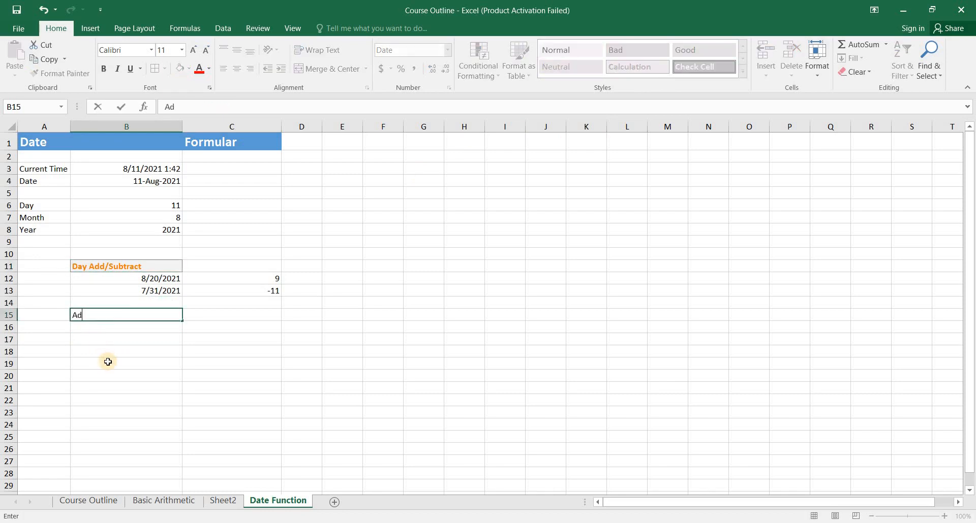
{"action": "type", "text": "d/Sub from Month"}
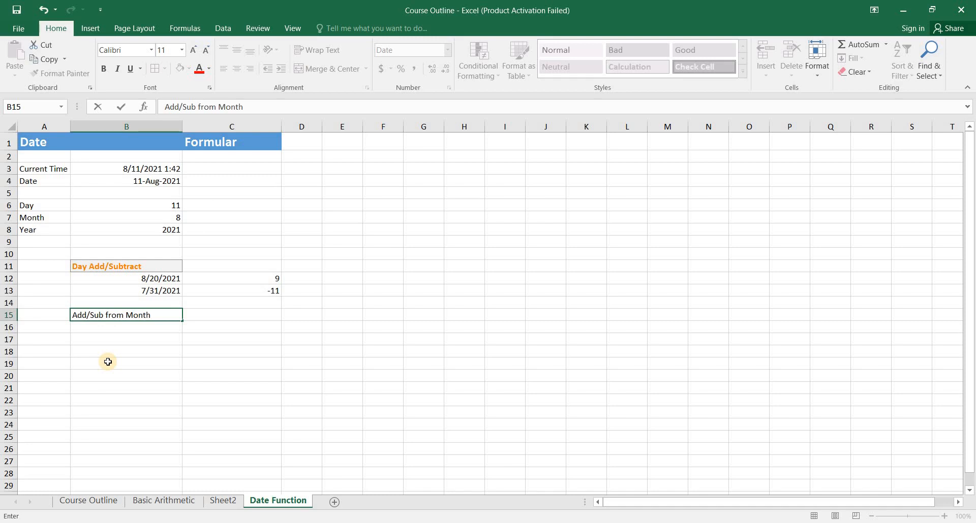
{"action": "key", "text": "Return"}
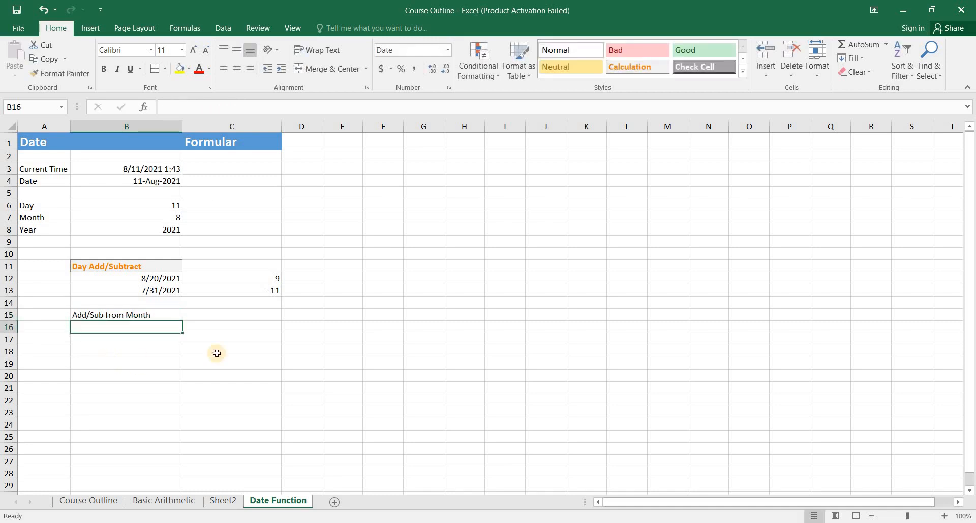
{"action": "key", "text": "Up"}
{"action": "left_click", "coordinate": [625, 67]}
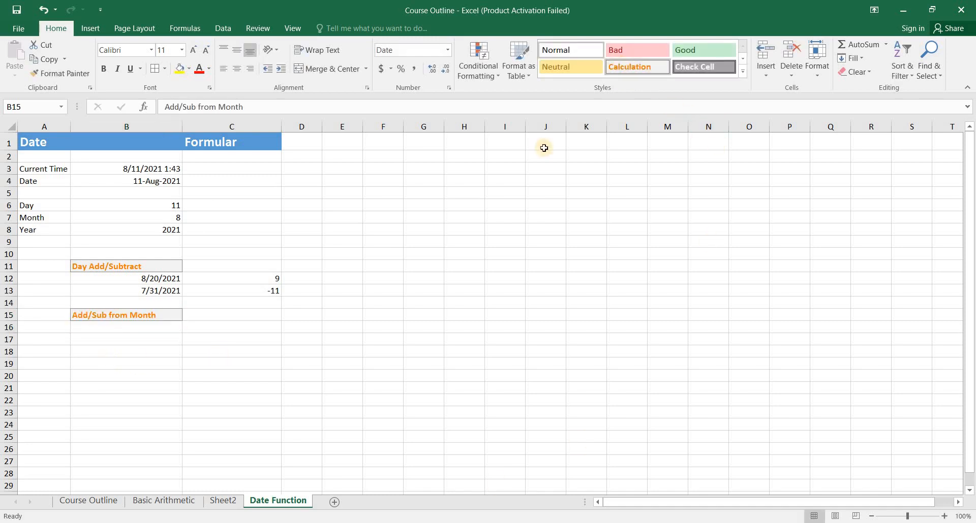
Enter the month offsets 6 in cell C16 and 40 in cell C17, and move to cell B16.
{"action": "left_click", "coordinate": [109, 331]}
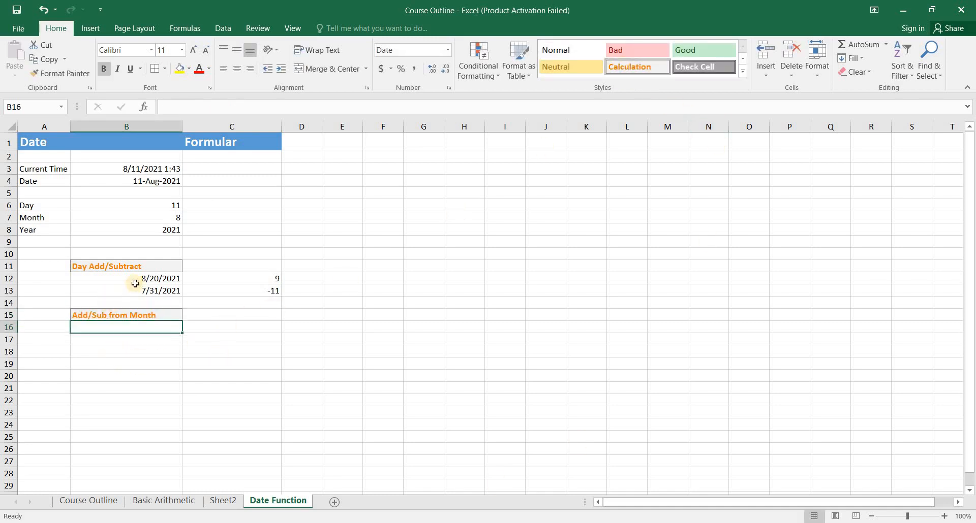
{"action": "left_click", "coordinate": [235, 330]}
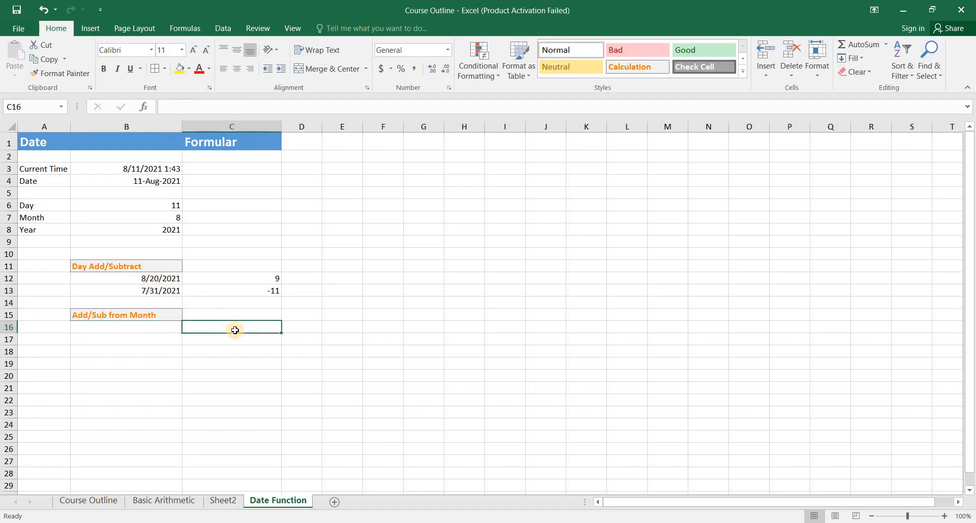
{"action": "type", "text": "5"}
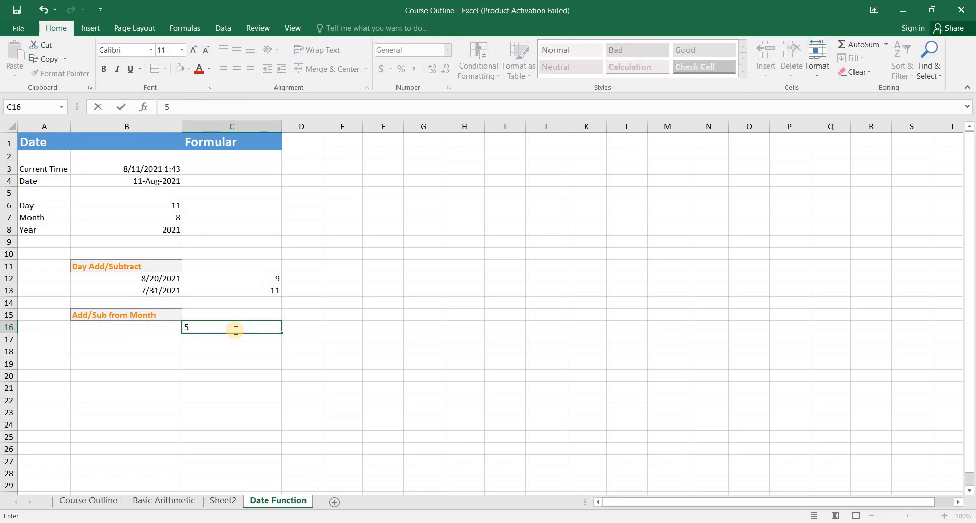
{"action": "key", "text": "BackSpace"}
{"action": "type", "text": "6"}
{"action": "key", "text": "Return"}
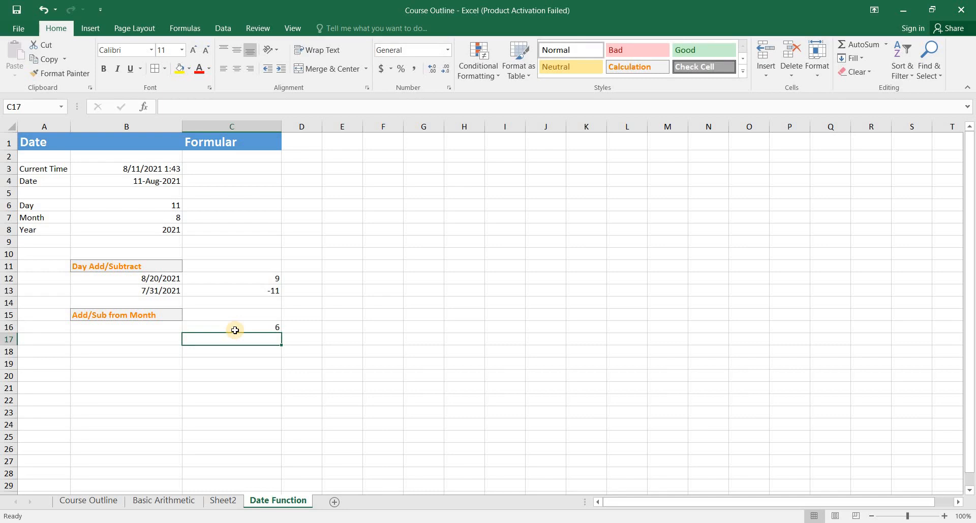
{"action": "type", "text": "40"}
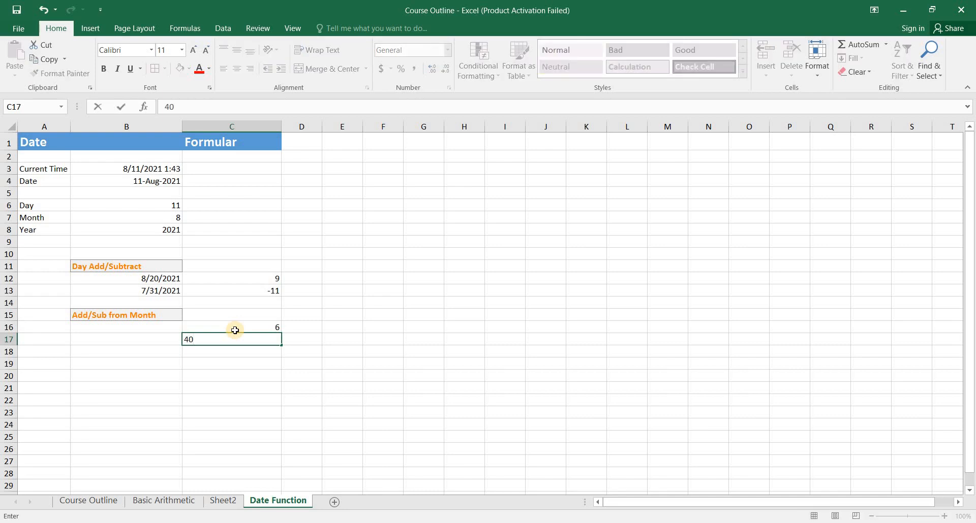
{"action": "key", "text": "Return"}
{"action": "key", "text": "Up"}
{"action": "key", "text": "Up"}
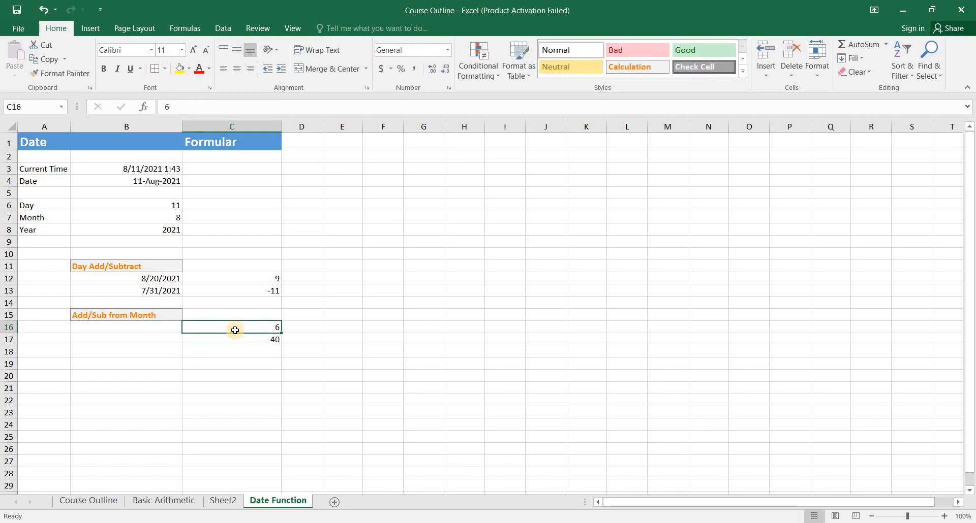
{"action": "key", "text": "Left"}
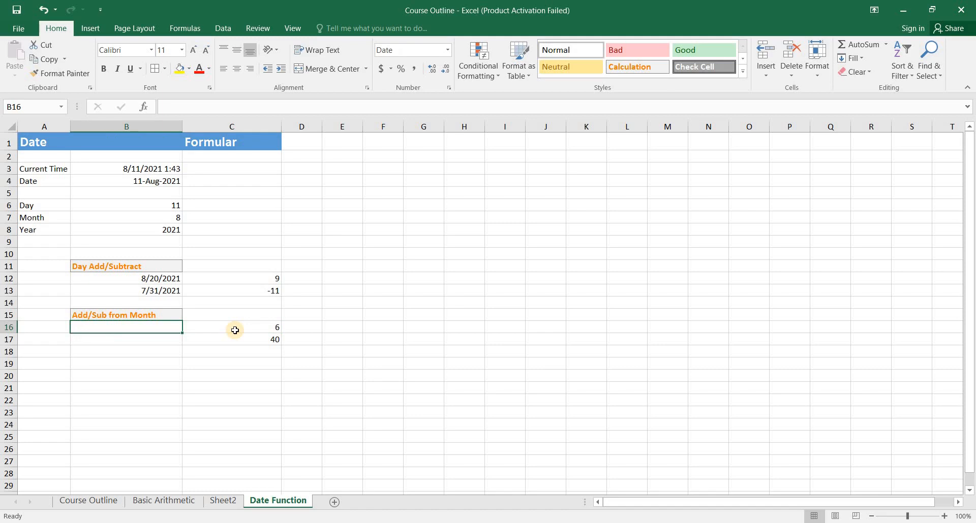
Enter the formula =EDATE(B4,C16) in cell B16 to add the month offset to the date.
{"action": "type", "text": "="}
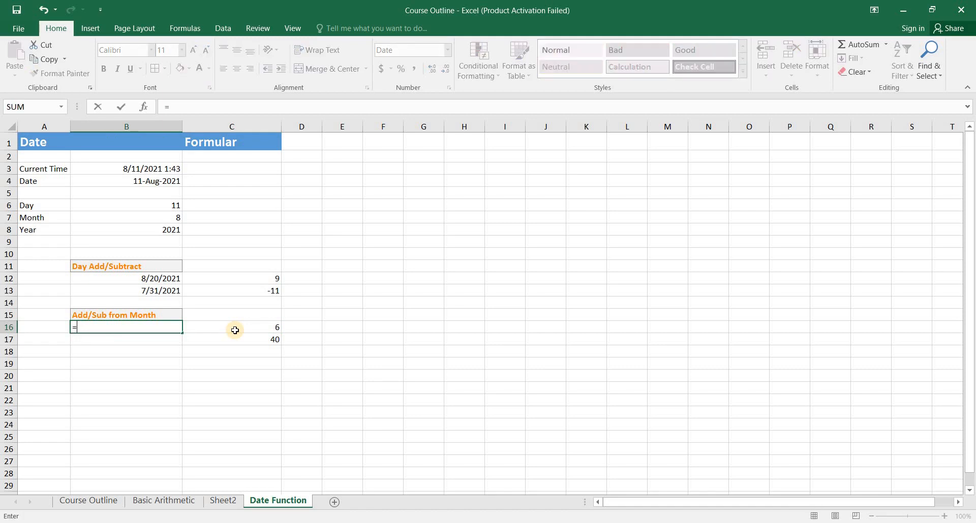
{"action": "type", "text": "EDATE("}
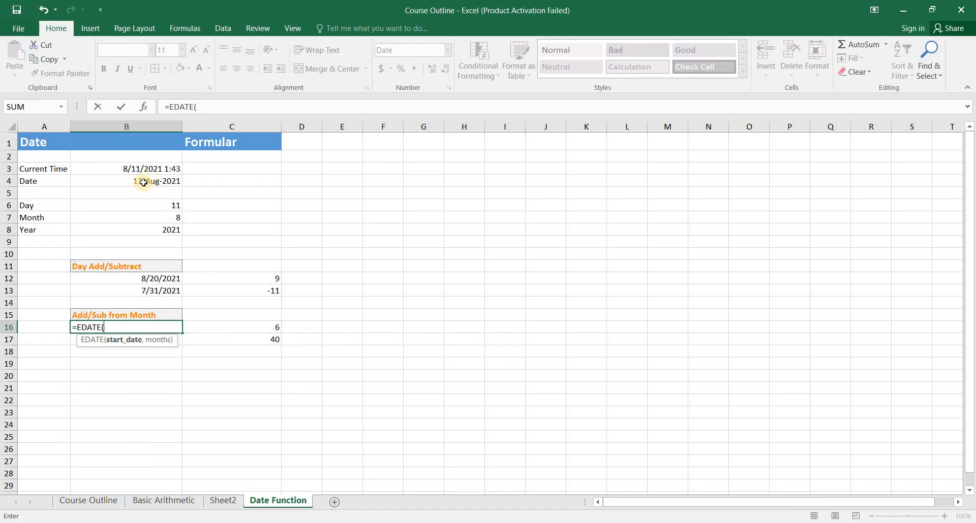
{"action": "left_click", "coordinate": [143, 183]}
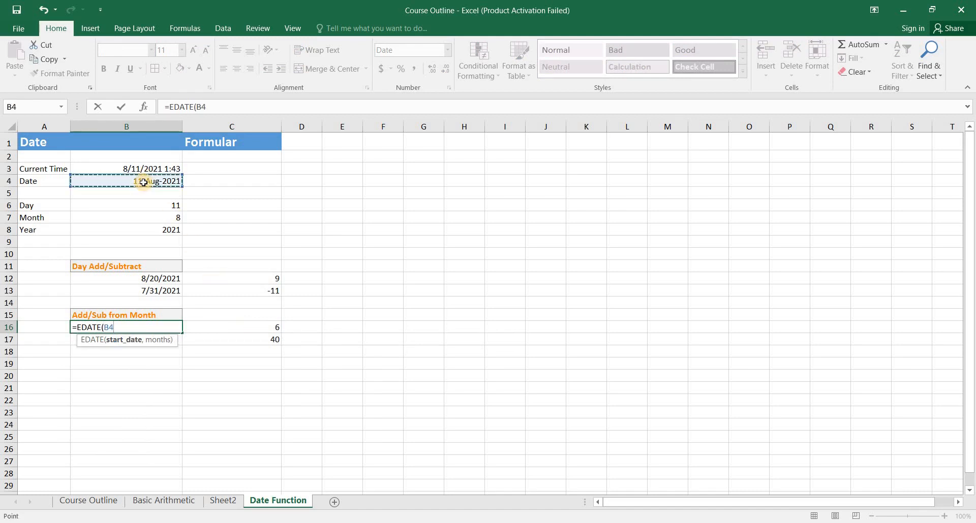
{"action": "type", "text": ","}
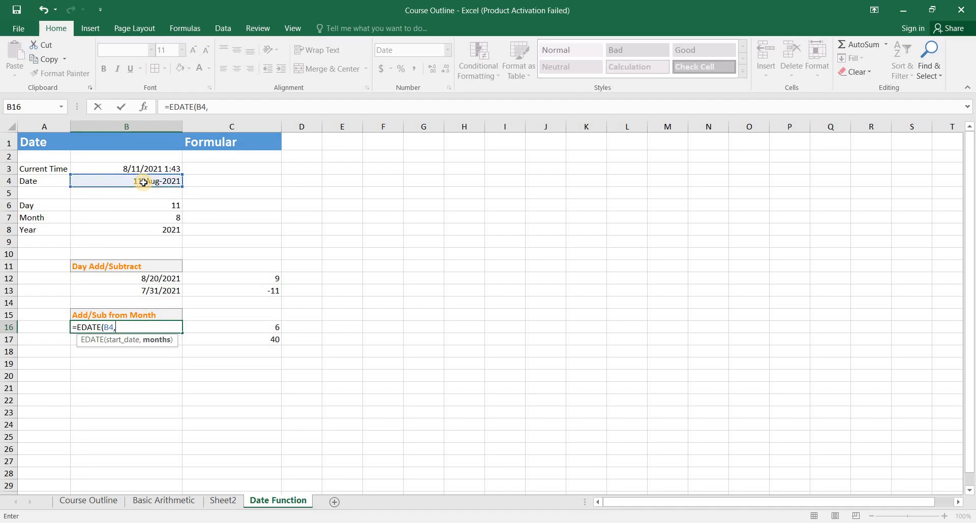
{"action": "left_click", "coordinate": [258, 327]}
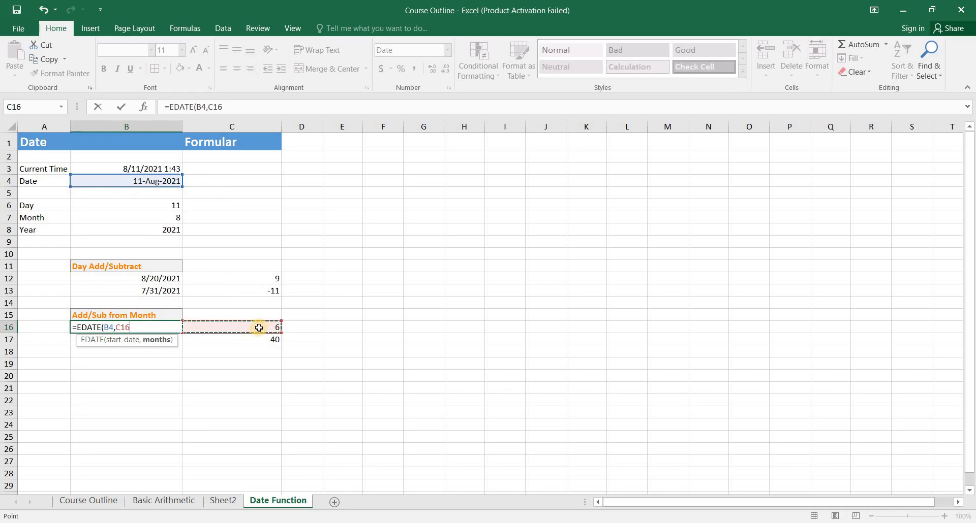
{"action": "key", "text": "Return"}
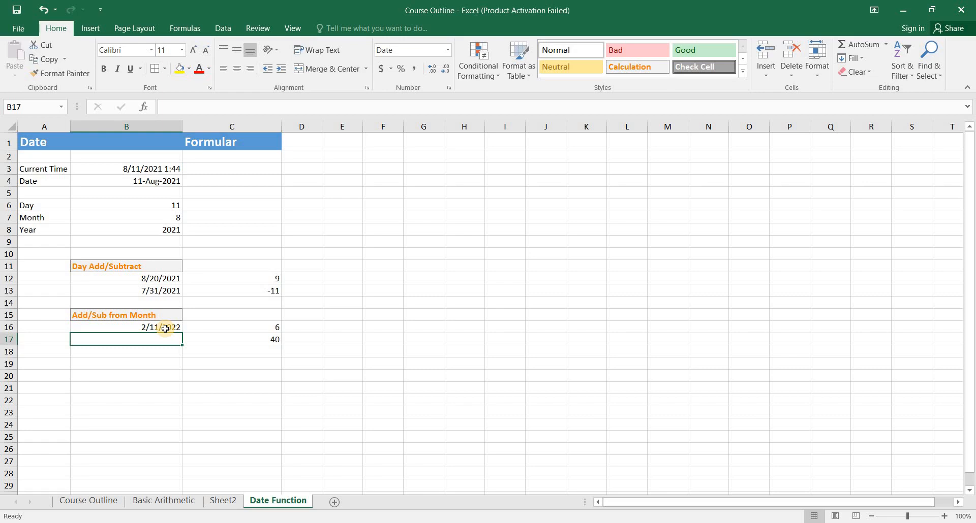
Format the date in cell B16 with the 14-Mar-12 date type.
{"action": "left_click", "coordinate": [135, 328]}
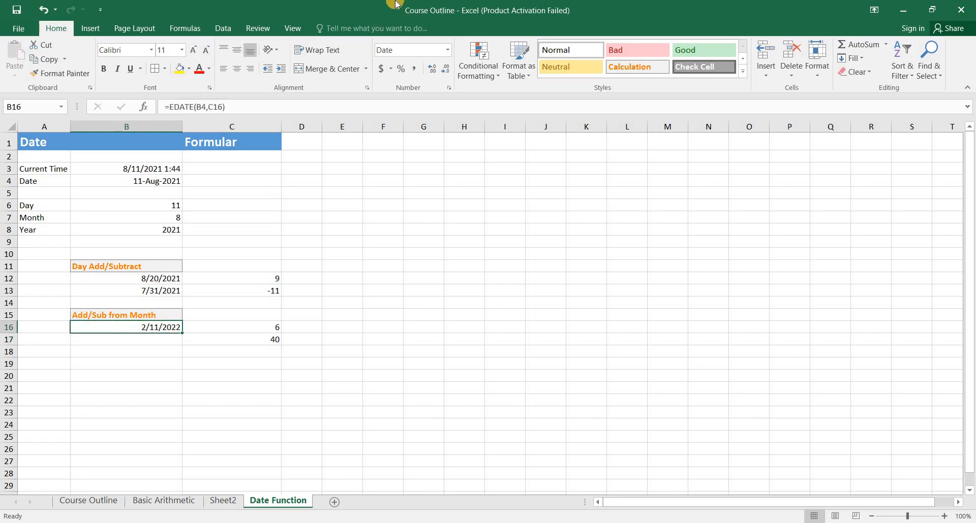
{"action": "left_click", "coordinate": [447, 50]}
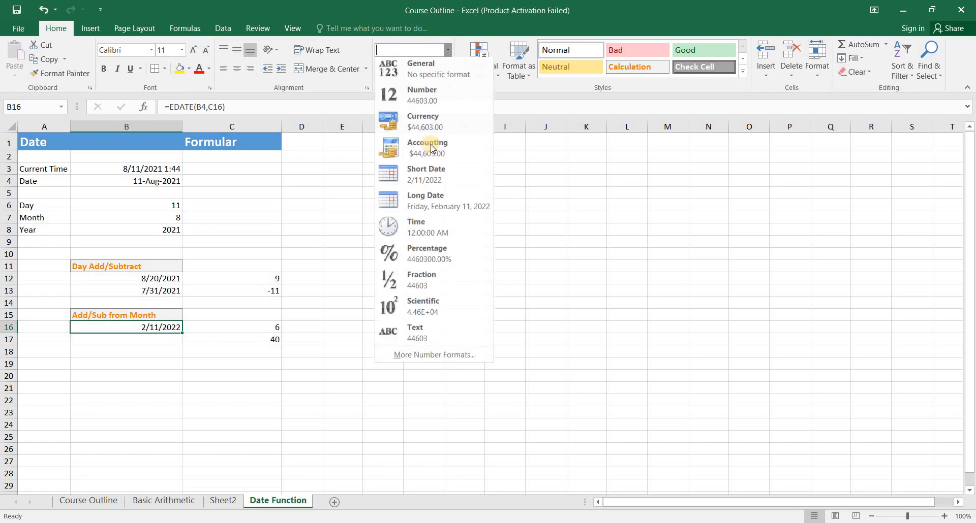
{"action": "left_click", "coordinate": [427, 356]}
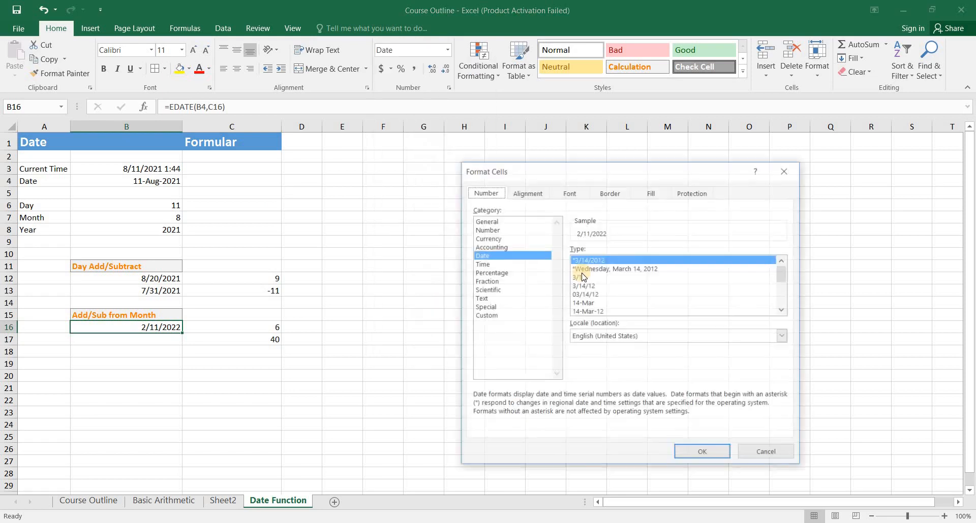
{"action": "left_click", "coordinate": [597, 311]}
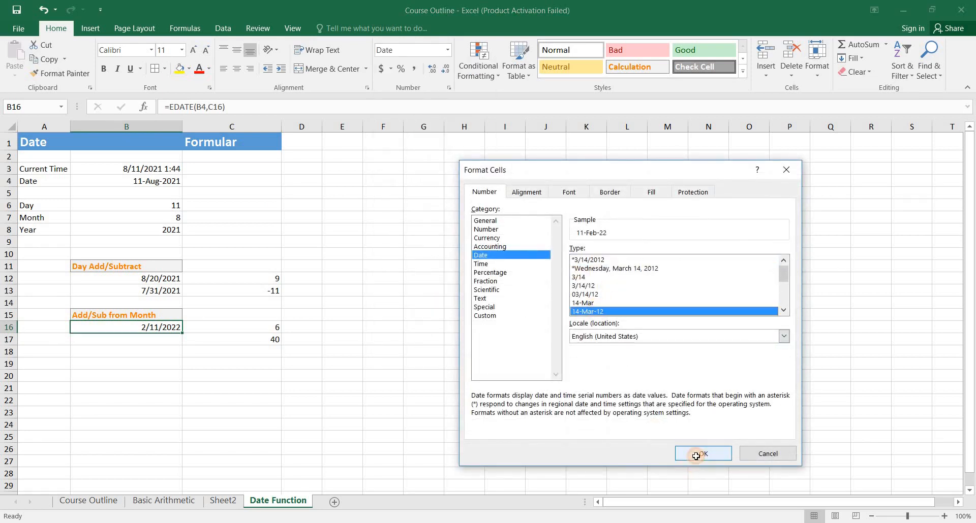
{"action": "left_click", "coordinate": [703, 454]}
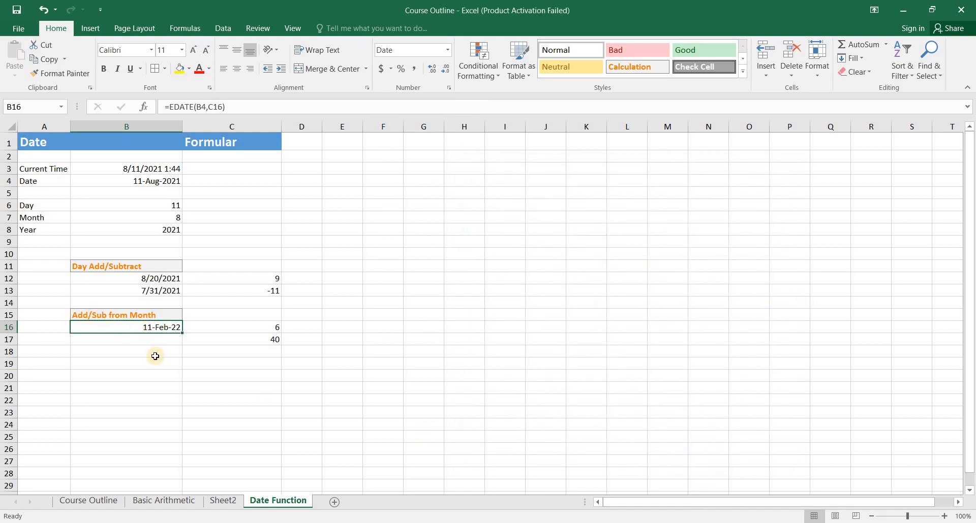
Change the month offset in cell C17 to -40.
{"action": "left_click", "coordinate": [240, 342]}
{"action": "double_click", "coordinate": [244, 343]}
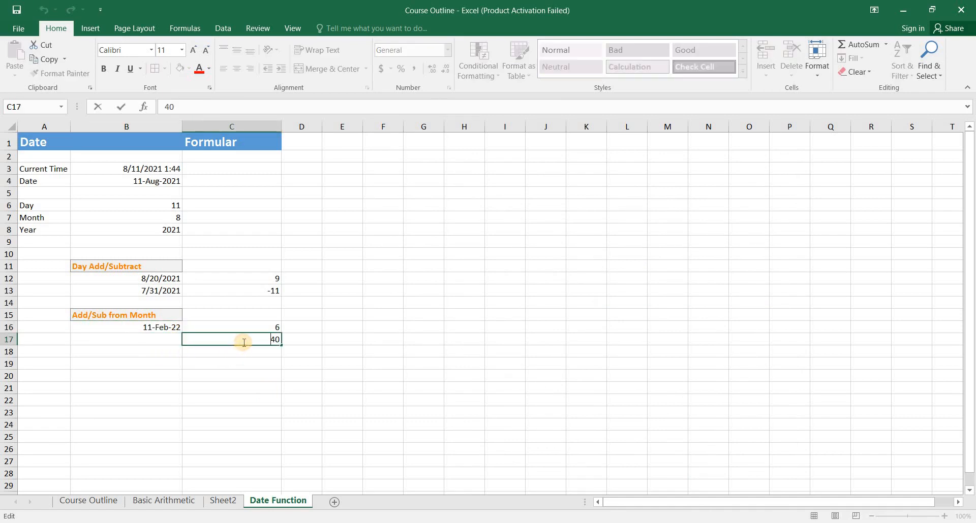
{"action": "type", "text": "-"}
{"action": "key", "text": "Return"}
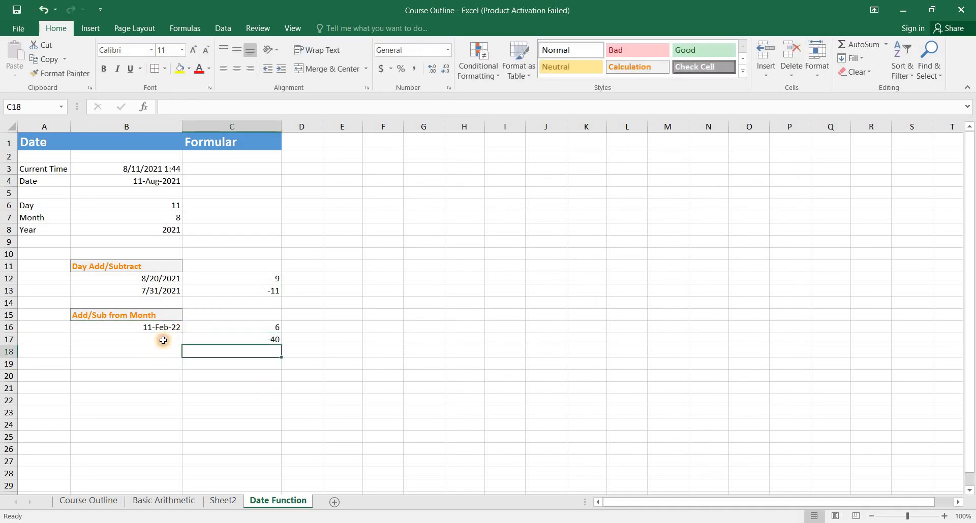
Enter the formula =EDATE(B4,C17) in cell B17 to subtract the months in C17 from the date.
{"action": "left_click", "coordinate": [163, 341]}
{"action": "type", "text": "="}
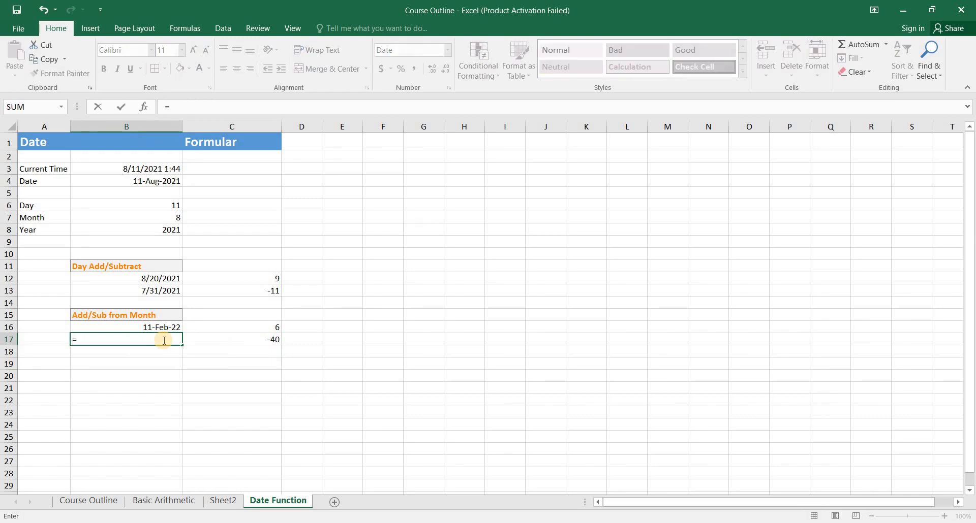
{"action": "type", "text": "EDATE"}
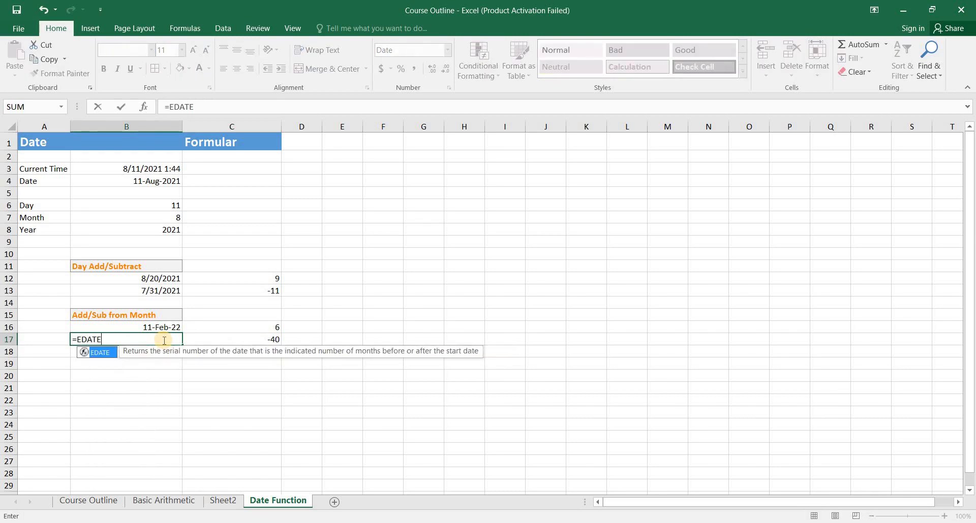
{"action": "type", "text": "("}
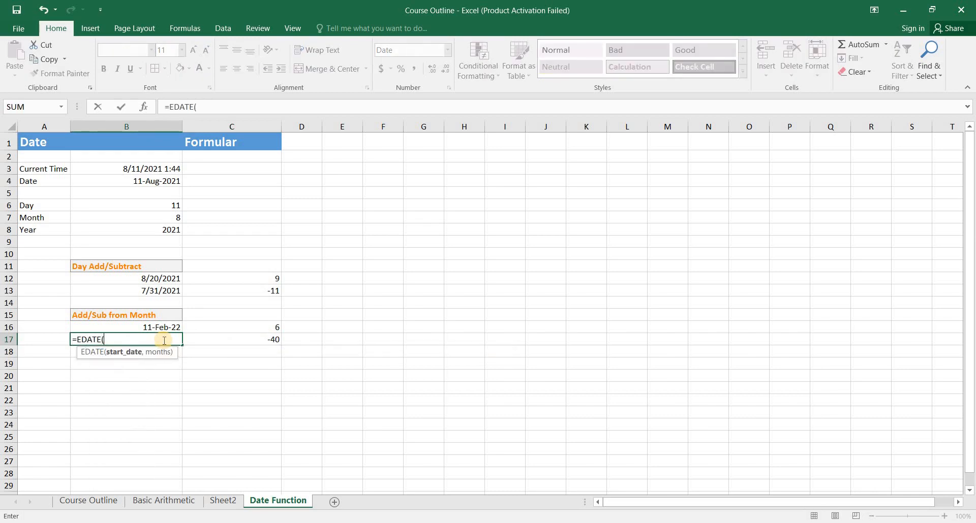
{"action": "left_click", "coordinate": [144, 177]}
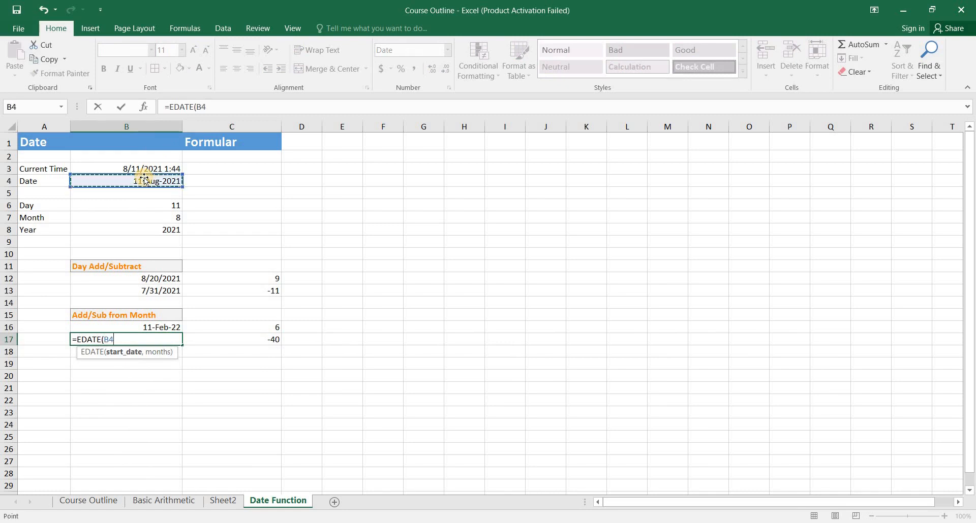
{"action": "type", "text": ","}
{"action": "left_click", "coordinate": [264, 341]}
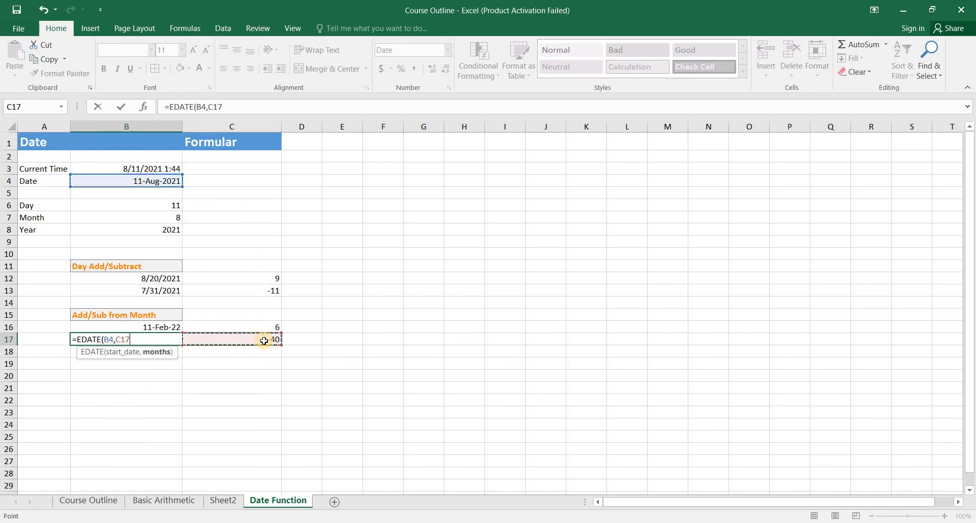
{"action": "type", "text": ")"}
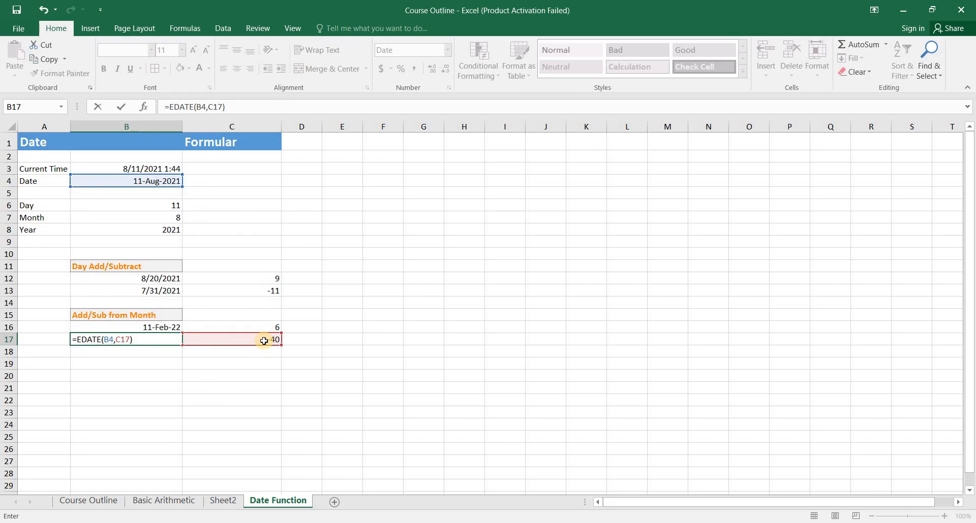
{"action": "key", "text": "Return"}
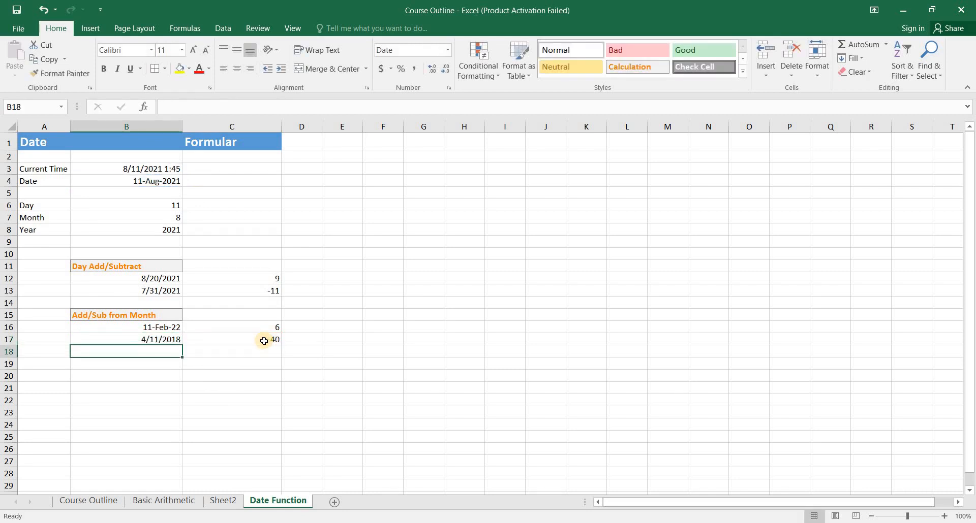
Format the date in cell B17 with the 14-Mar-12 date type.
{"action": "left_click", "coordinate": [151, 340]}
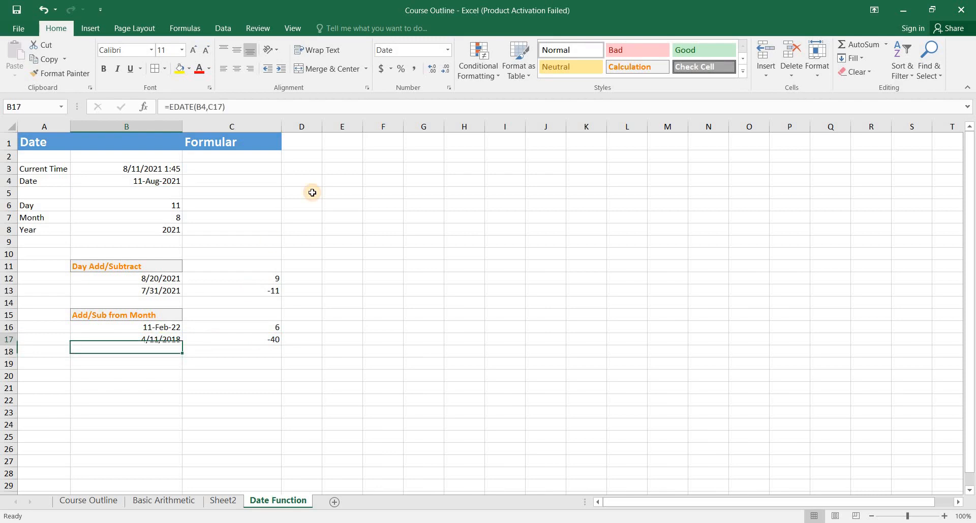
{"action": "left_click", "coordinate": [447, 49]}
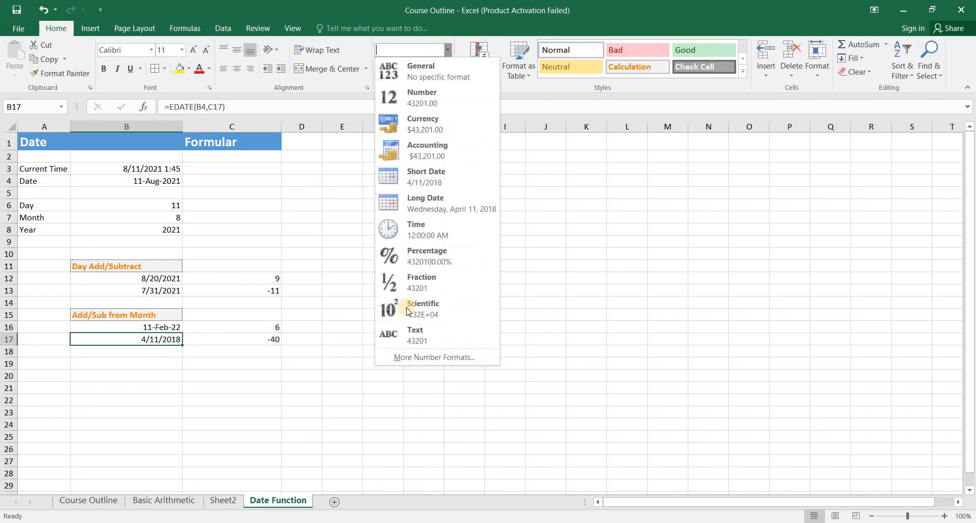
{"action": "left_click", "coordinate": [409, 357]}
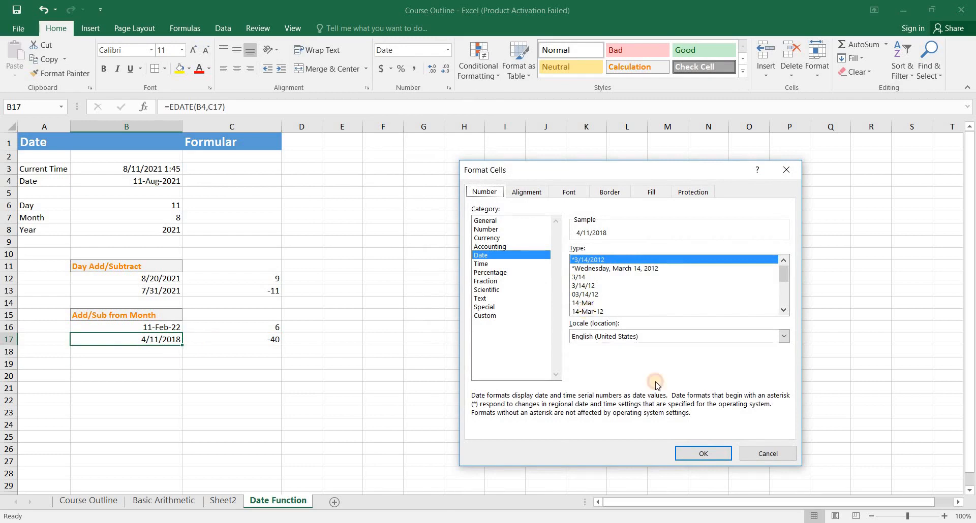
{"action": "left_click", "coordinate": [588, 312]}
{"action": "left_click", "coordinate": [703, 453]}
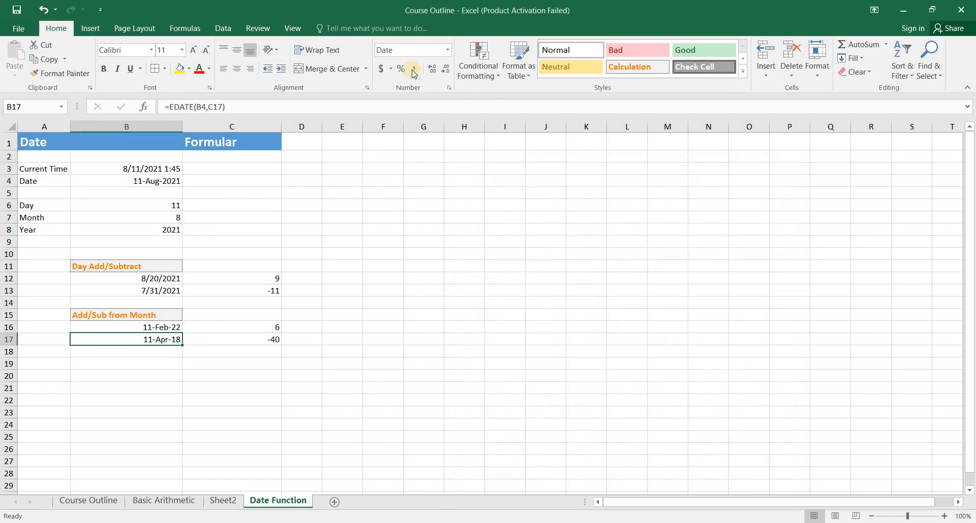
Apply the long date type "Wednesday, March 14, 2012" to the date in cell B17.
{"action": "left_click", "coordinate": [447, 49]}
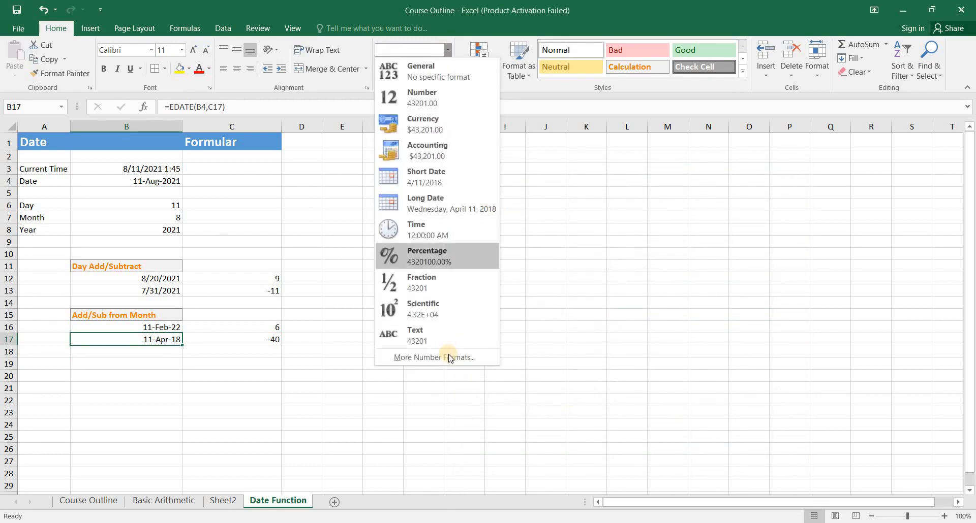
{"action": "left_click", "coordinate": [448, 358]}
{"action": "left_click", "coordinate": [590, 268]}
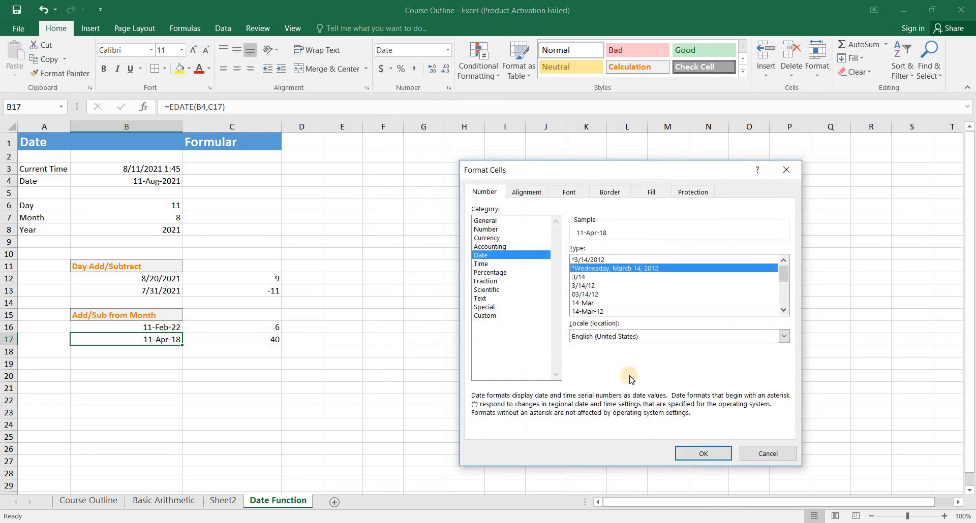
{"action": "left_click", "coordinate": [691, 452]}
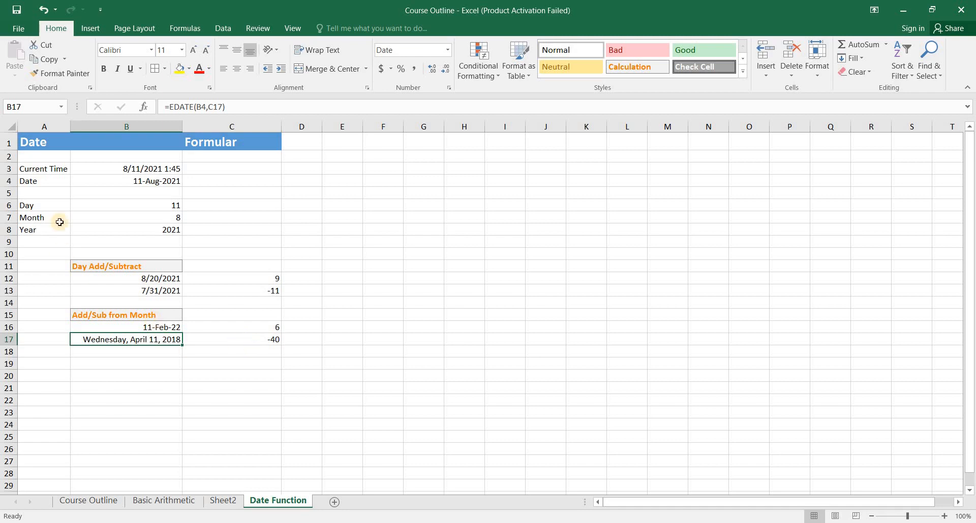
Review the source date in B4, the EDATE formula in B16, and the Basic Arithmetic and Sheet2 sheets, and return to the Date Function sheet.
{"action": "left_click", "coordinate": [140, 179]}
{"action": "left_click", "coordinate": [142, 327]}
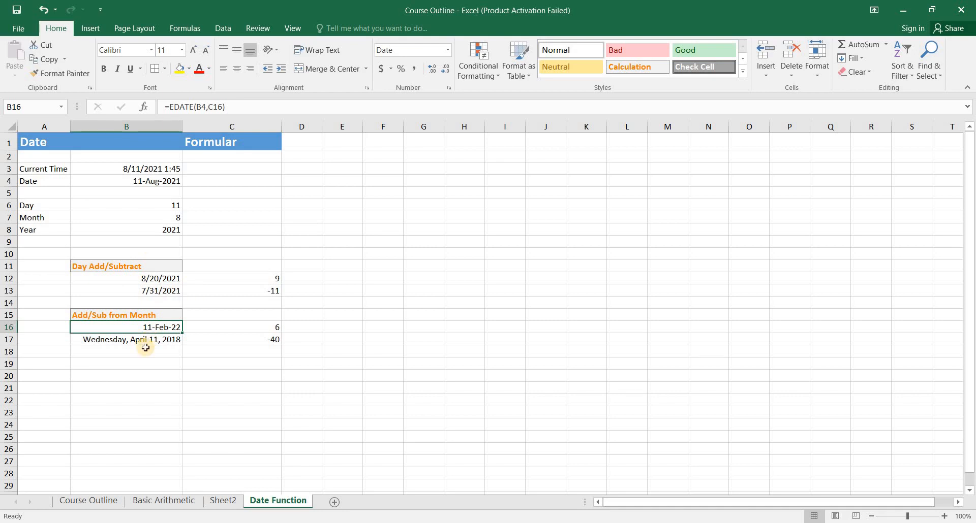
{"action": "left_click", "coordinate": [152, 500]}
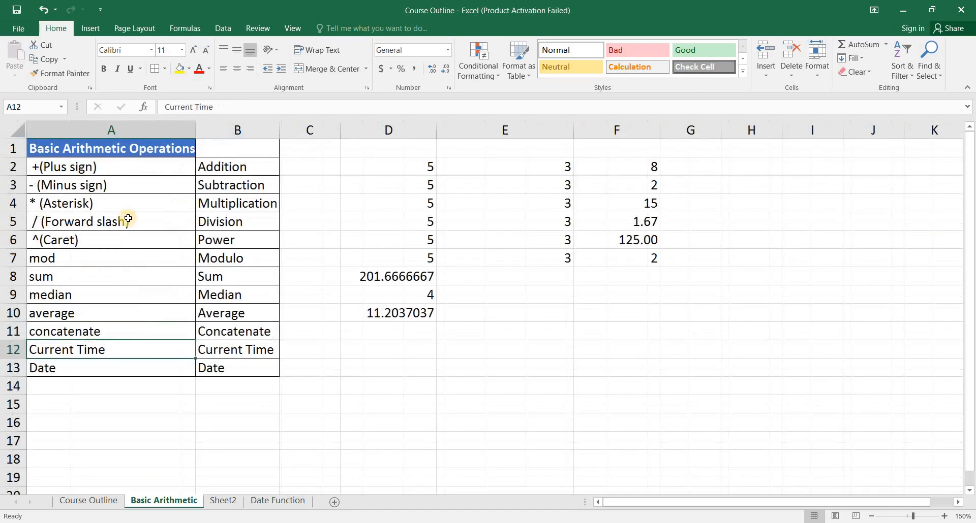
{"action": "left_click", "coordinate": [99, 168]}
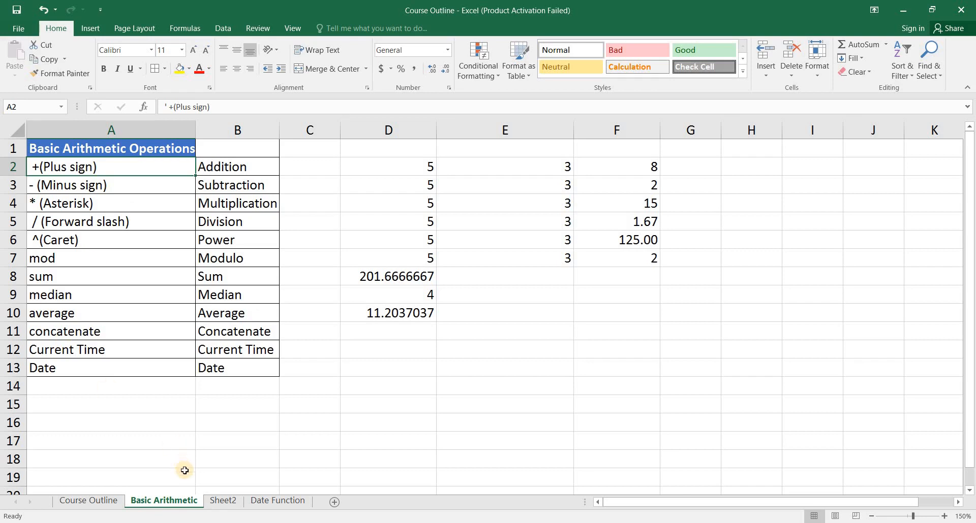
{"action": "left_click", "coordinate": [220, 501]}
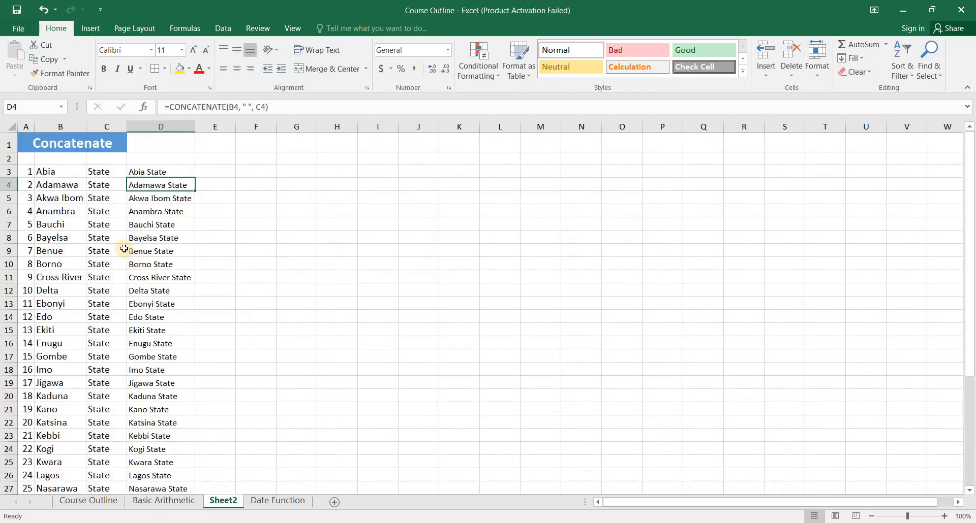
{"action": "left_click", "coordinate": [269, 501]}
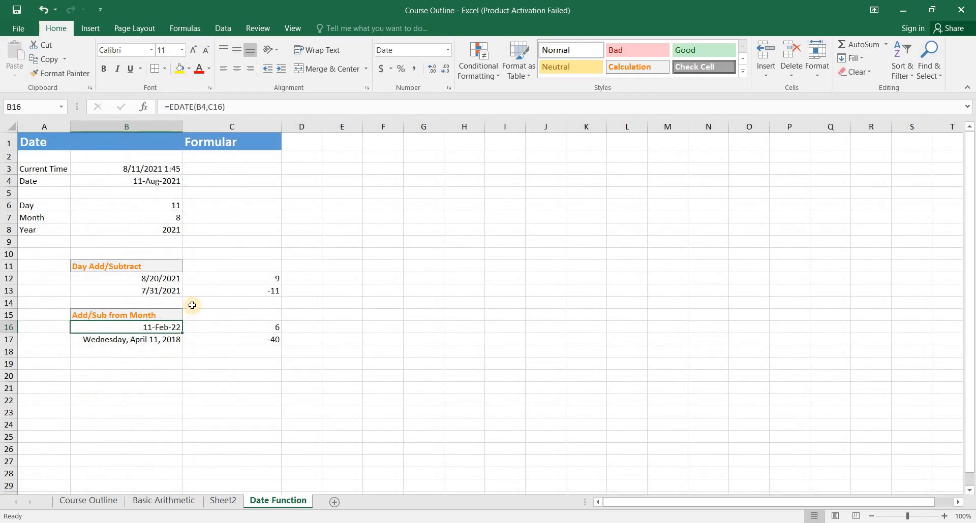